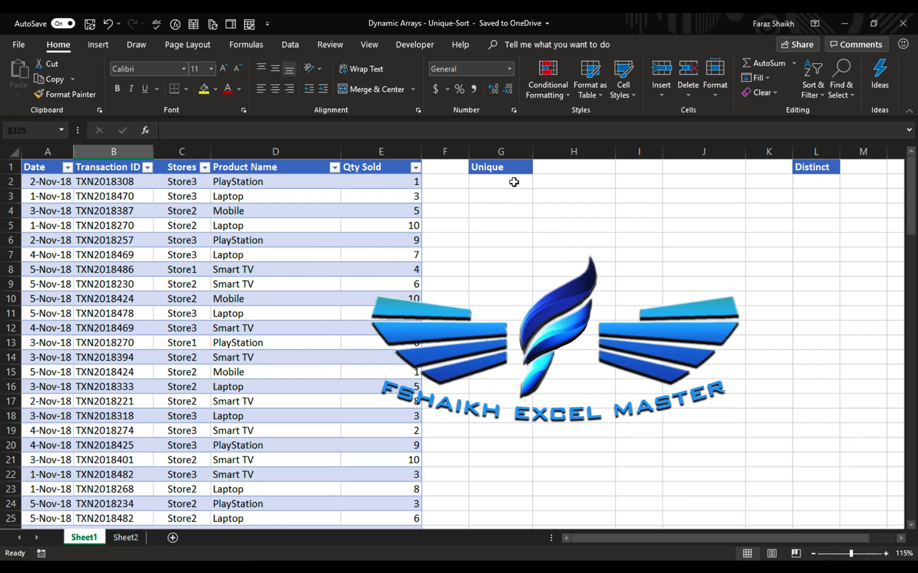
Enter =UNIQUE(Table4[Product Name]) in G2 to spill the six distinct product names.
left_click(514, 182)
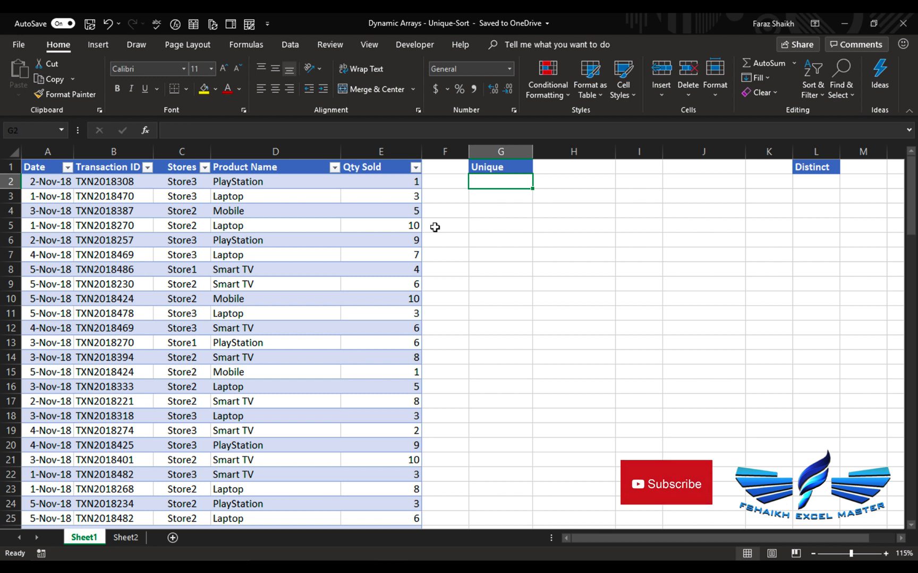
type("=un")
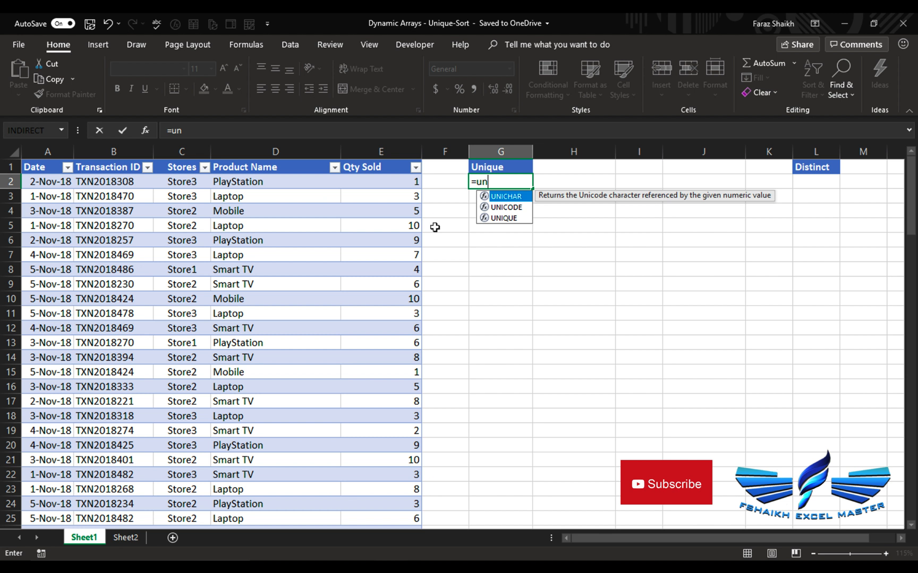
key("Down")
key("Down")
key("Tab")
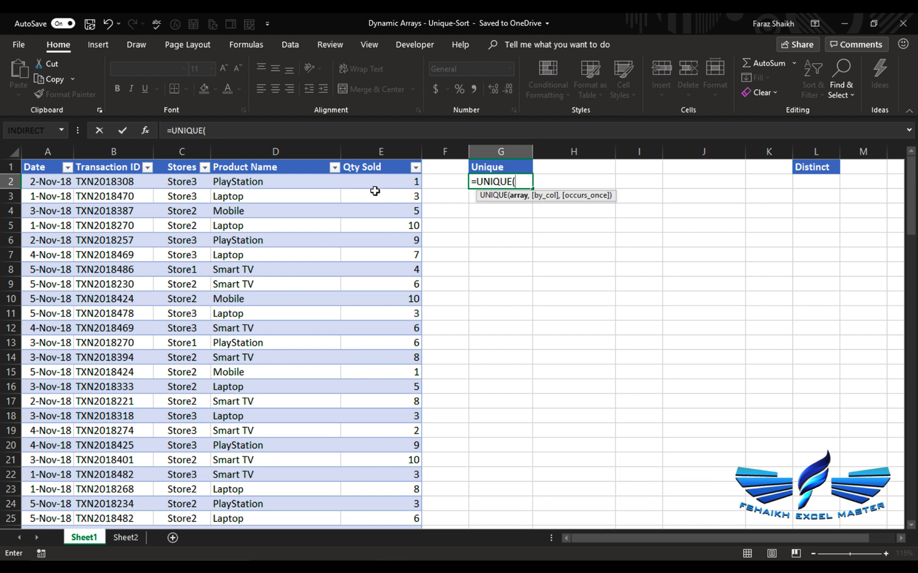
left_click(263, 181)
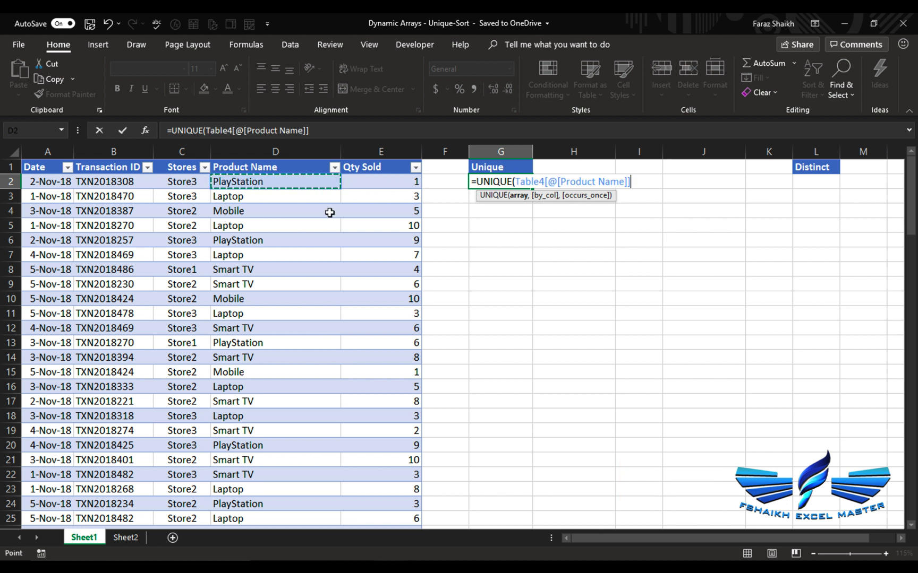
key("ctrl+shift+Down")
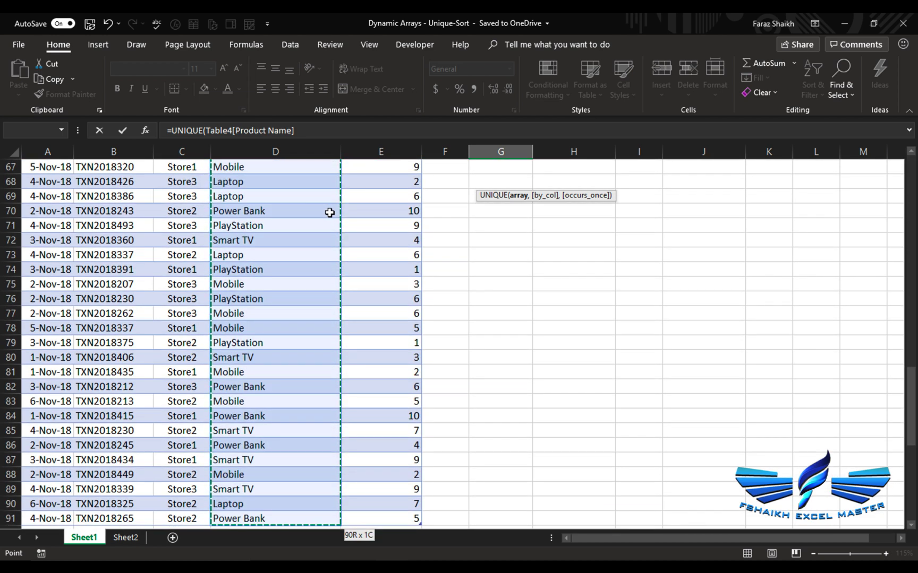
key("Return")
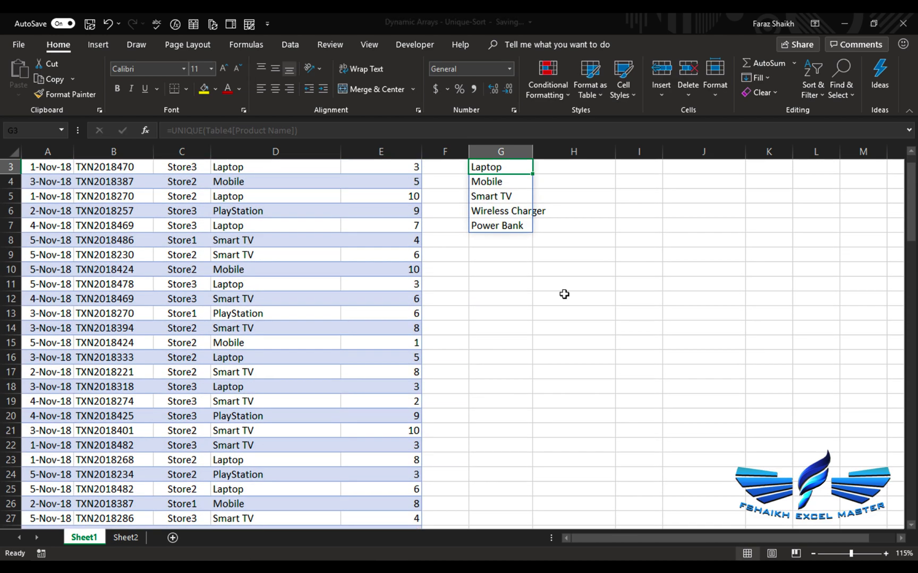
scroll(564, 294, "up", 1)
left_click(520, 184)
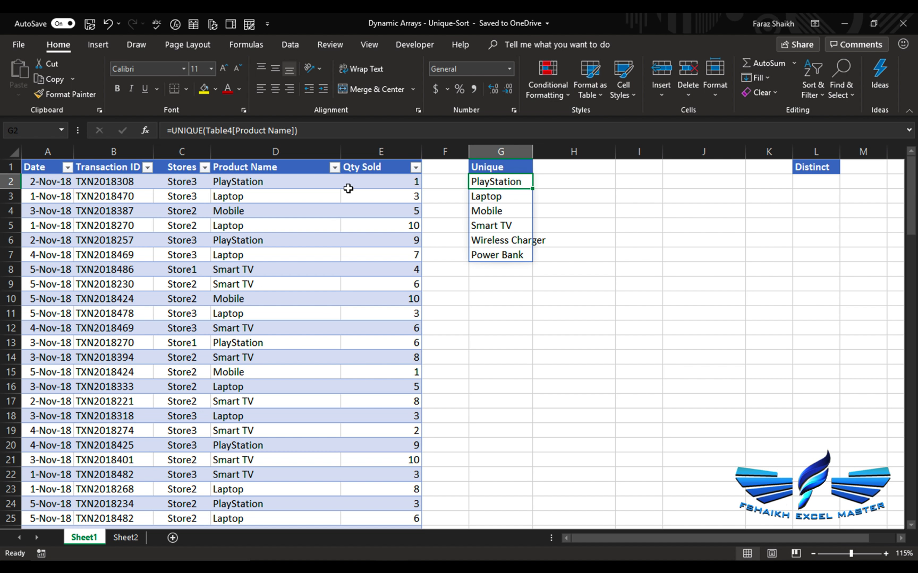
Rewrite G2 as =UNIQUE(Table4[[Stores]:[Product Name]]) to spill 15 store–product pairs.
type("=un")
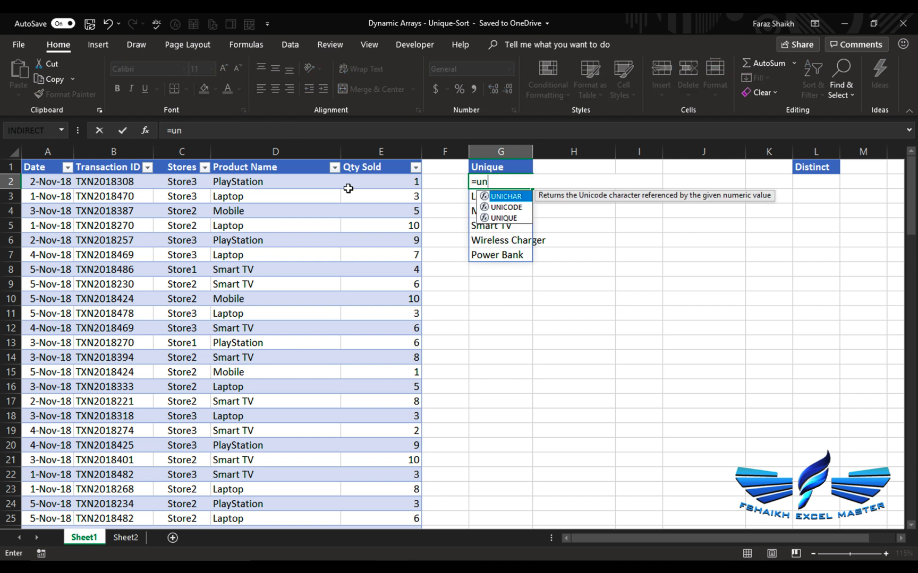
key("Down")
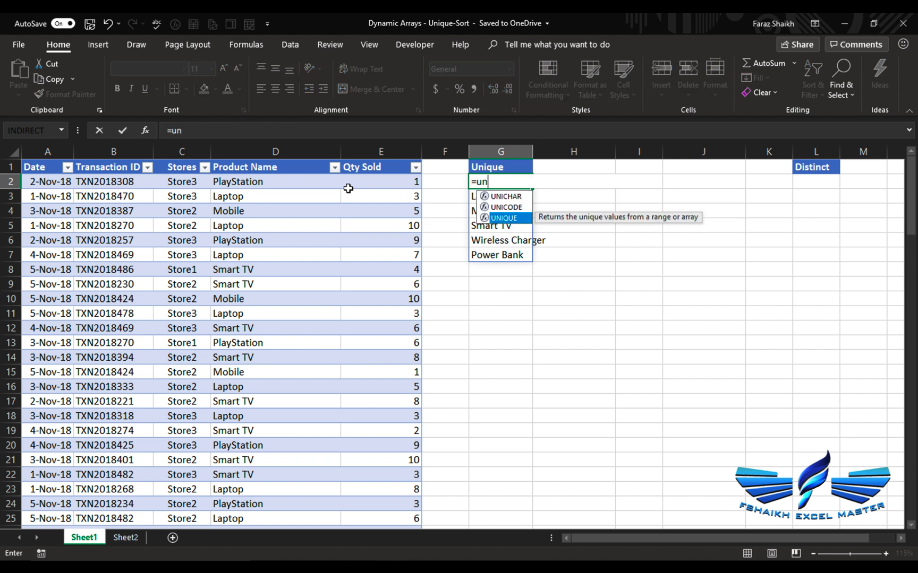
key("Tab")
left_click(183, 187)
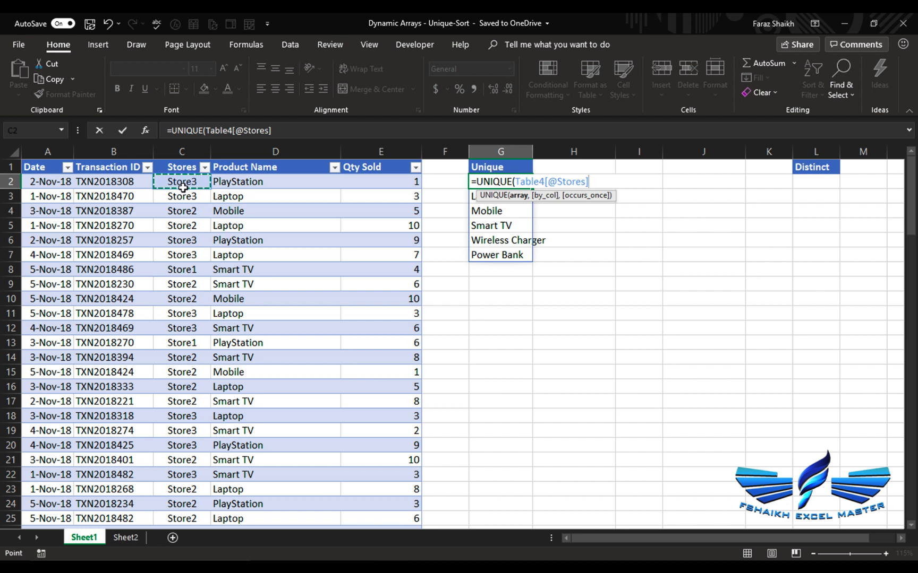
key("ctrl+shift+Down")
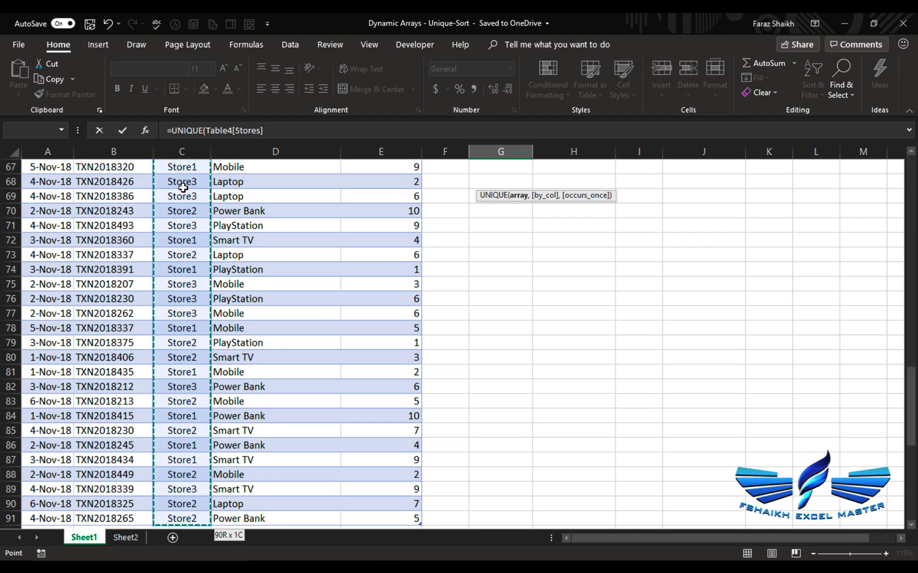
key("shift+Right")
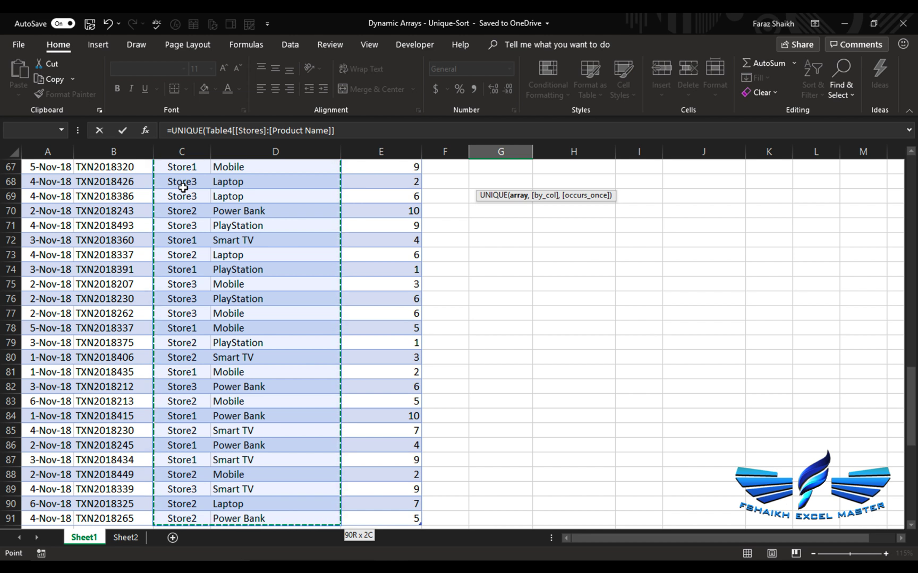
type(")")
key("Return")
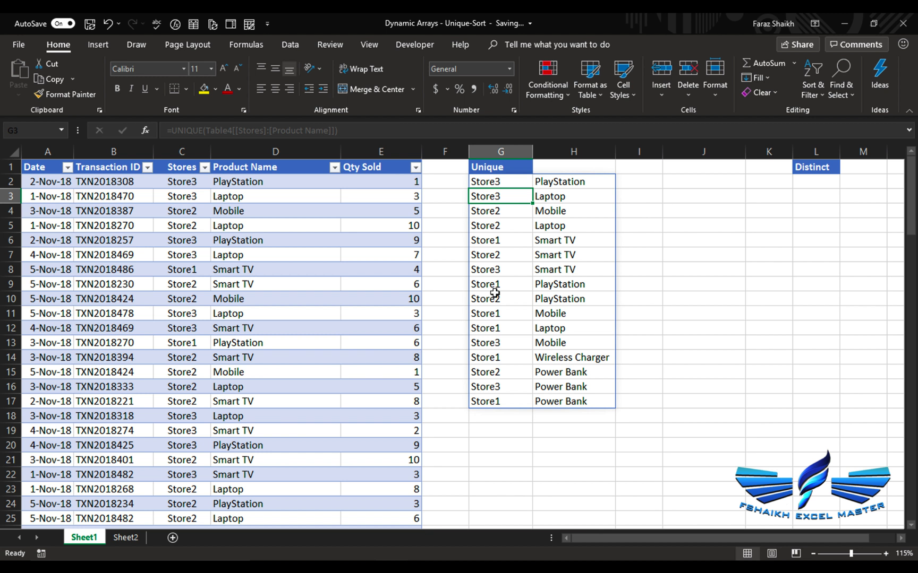
left_click(520, 181)
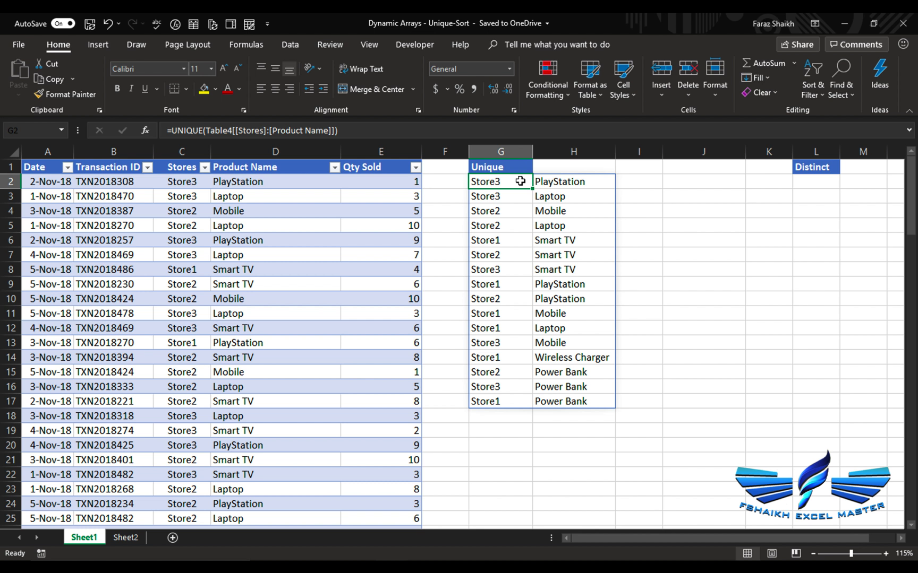
Wrap G2's UNIQUE formula inside a SORT function.
double_click(477, 182)
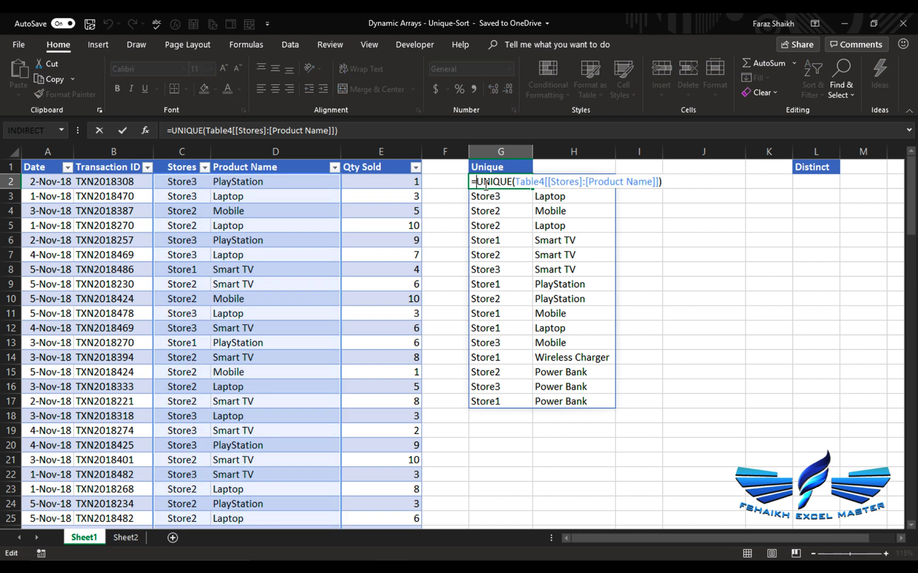
type("sort(")
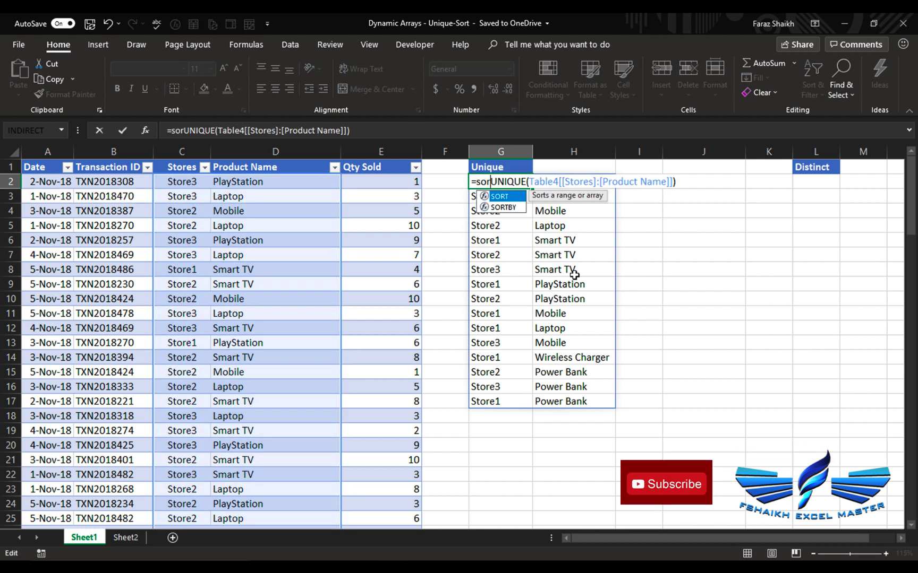
left_click(698, 182)
type(")")
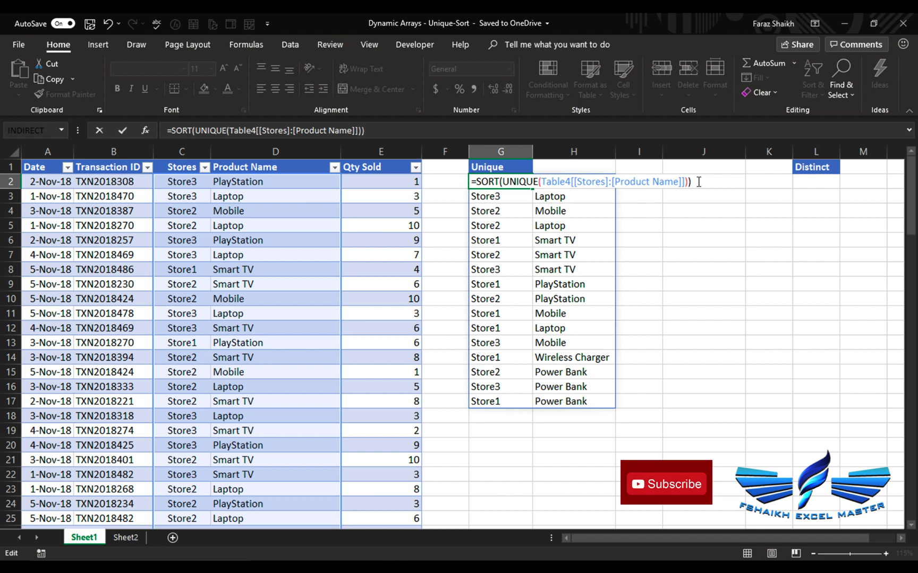
key("Return")
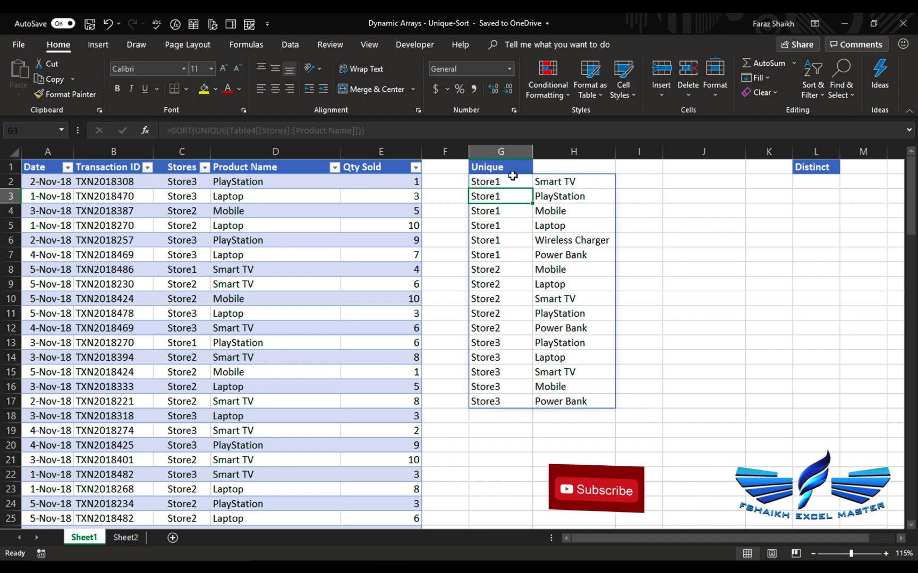
key("Up")
key("Up")
Add SORT arguments 2,1 so pairs sort ascending by product name.
double_click(512, 181)
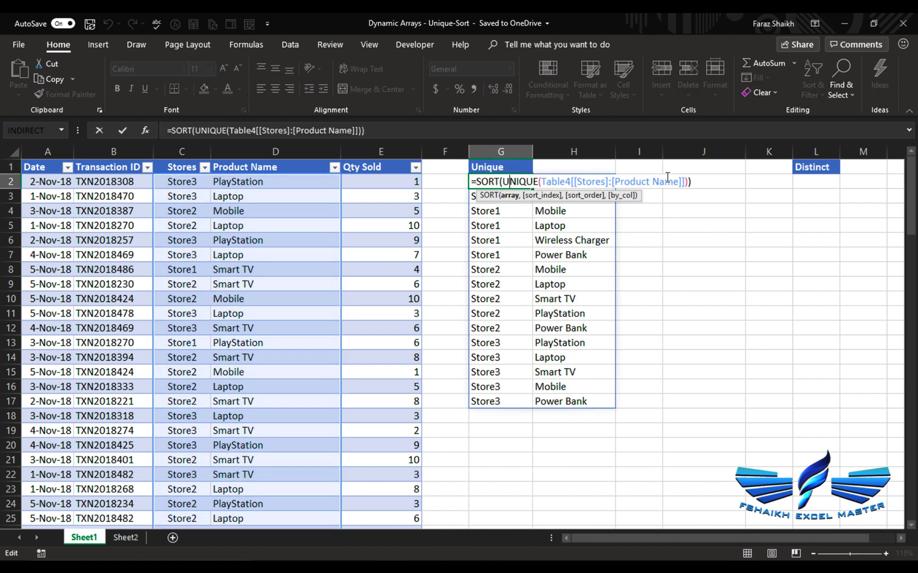
left_click(698, 183)
key("BackSpace")
type(",")
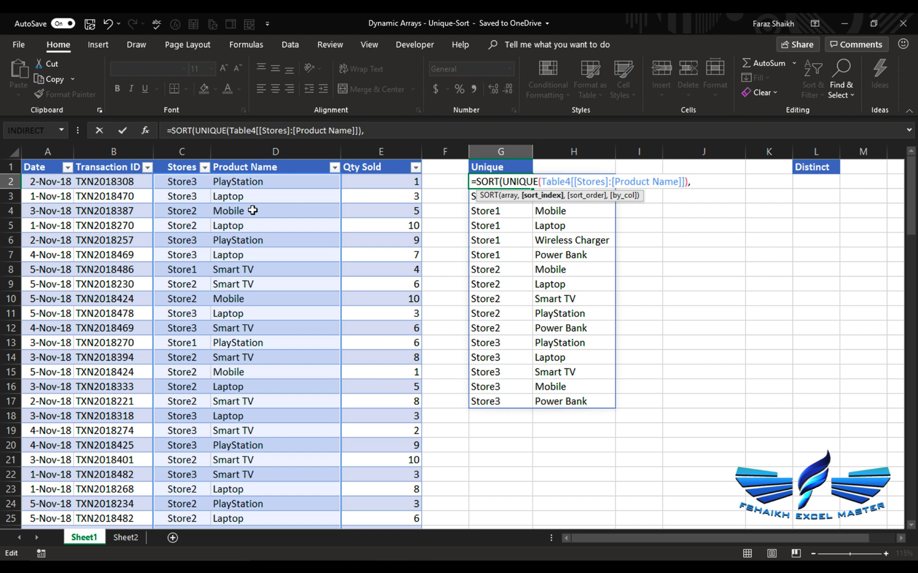
type("2,")
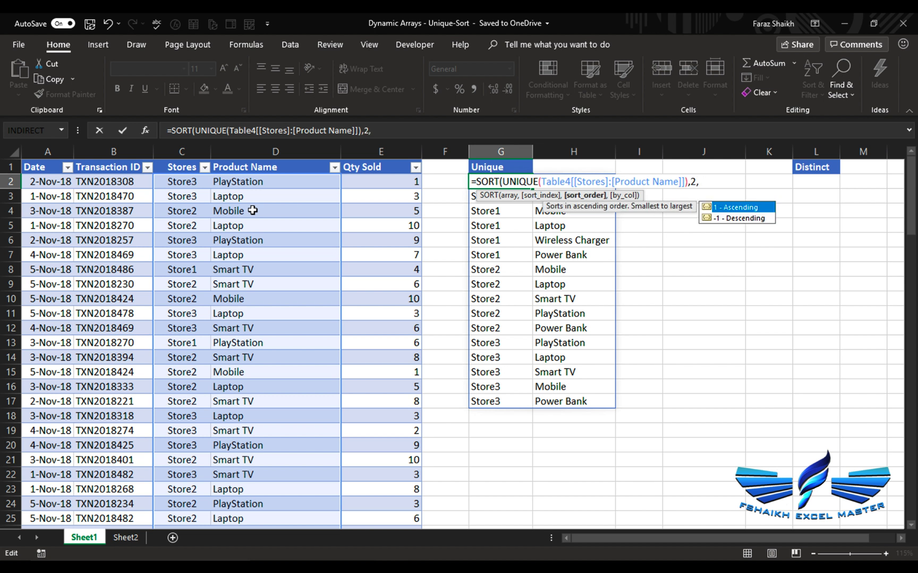
type("1")
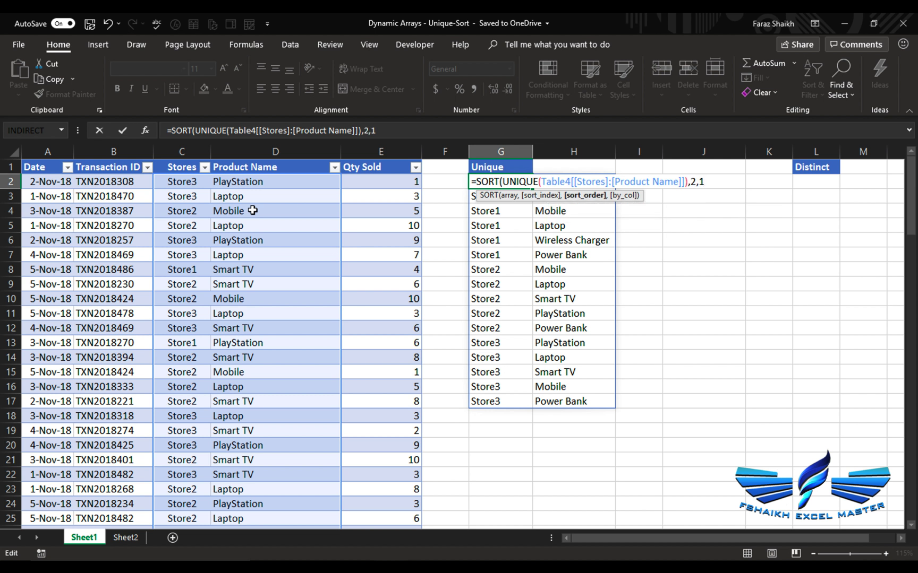
type(",")
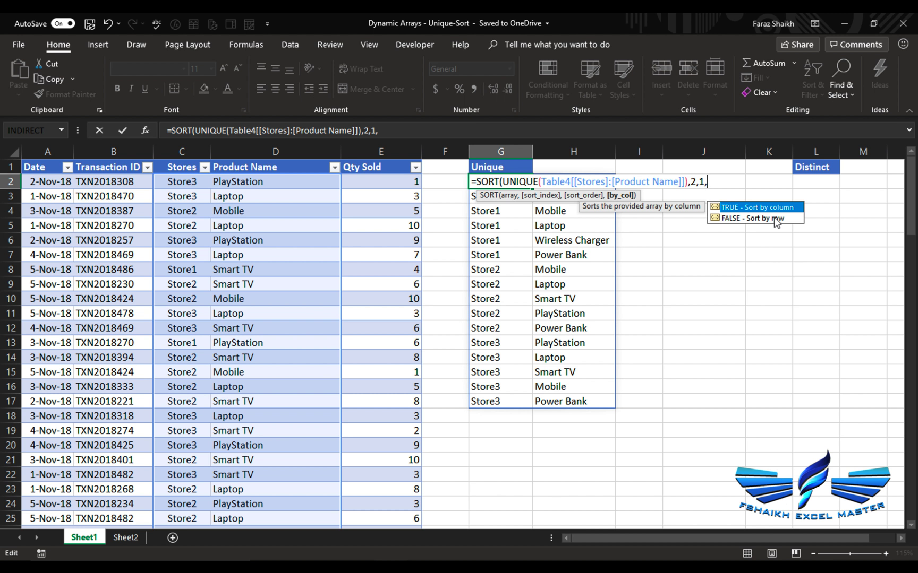
key("Down")
key("BackSpace")
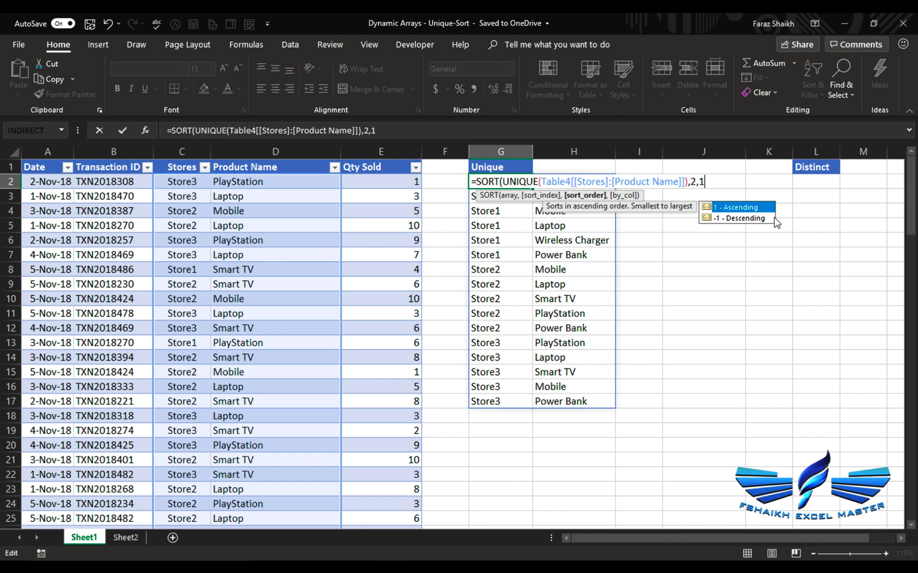
type(")")
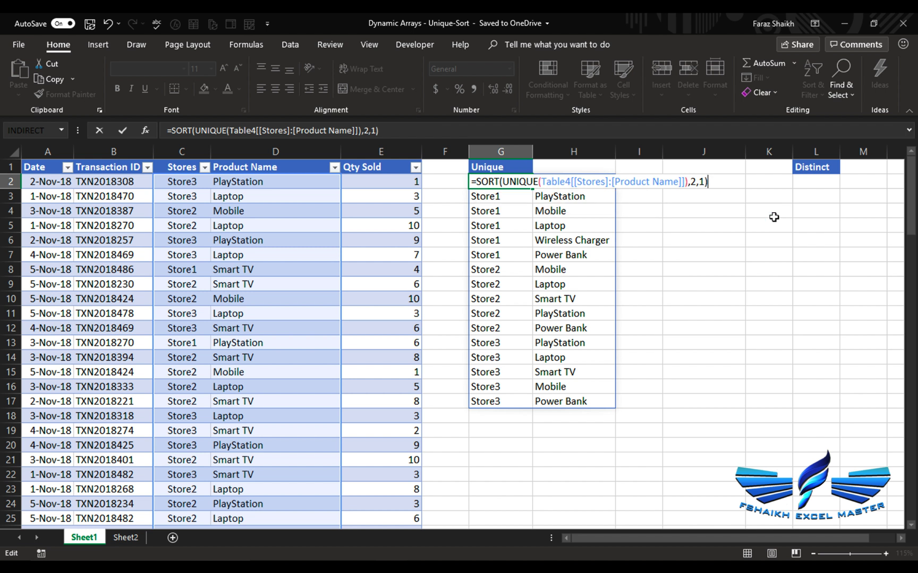
key("Return")
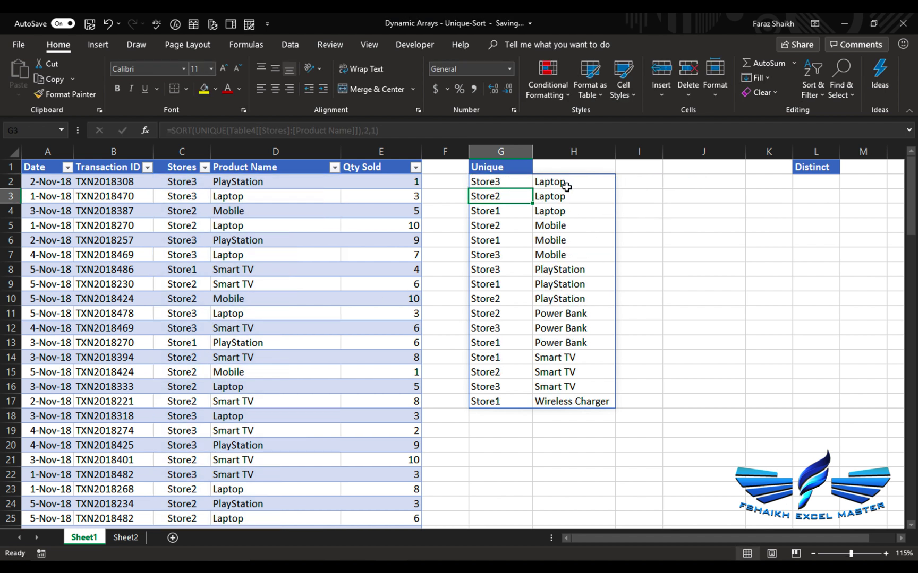
Review the sorted store–product results in columns G and H.
left_click(567, 187)
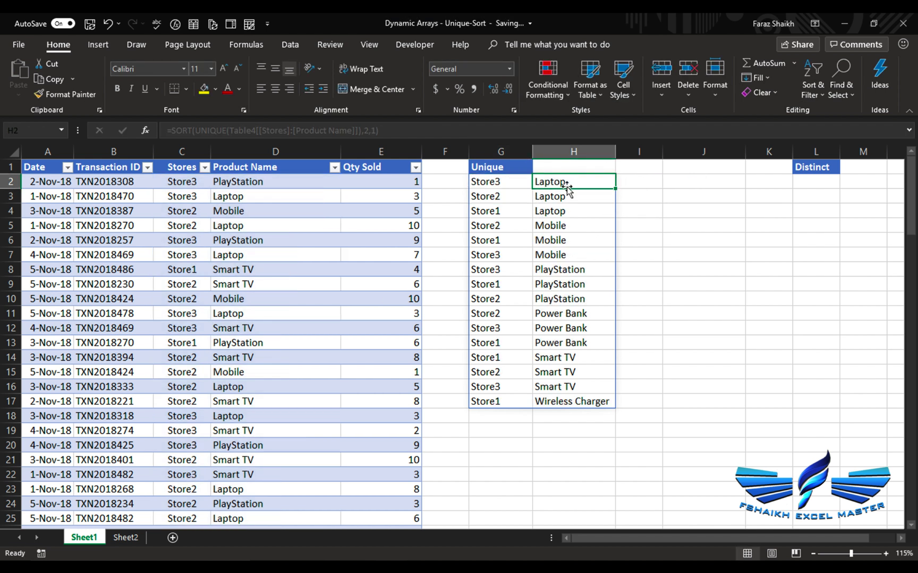
left_click(557, 211)
left_click(515, 209)
left_click(512, 187)
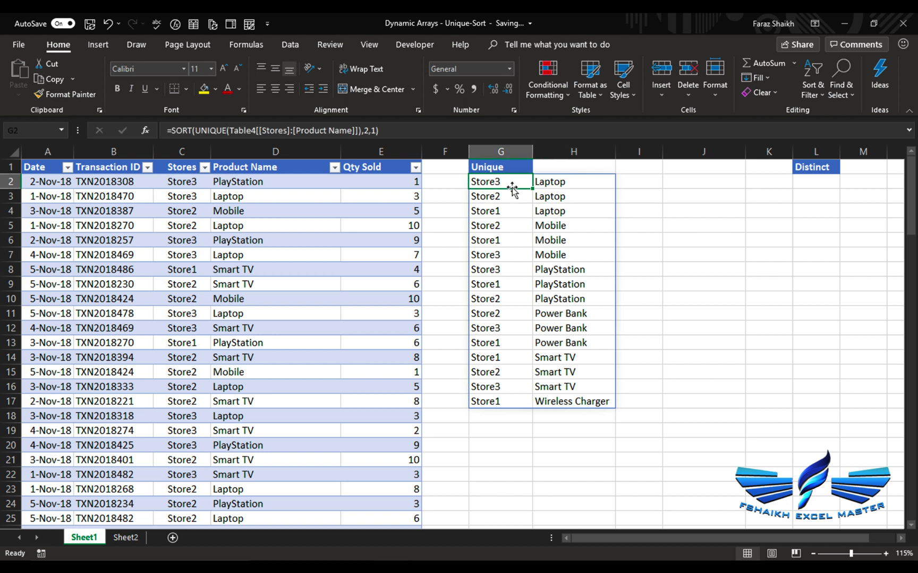
key("Right")
key("Right")
key("Right")
key("Right")
key("Right")
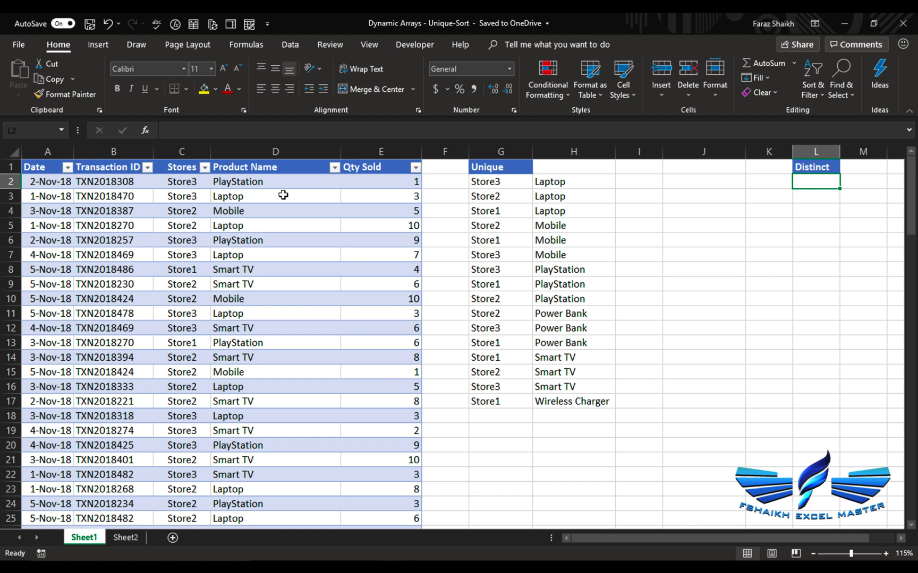
Enter =UNIQUE(Table4[Product Name],,TRUE) in L2, returning only Wireless Charger.
type("=")
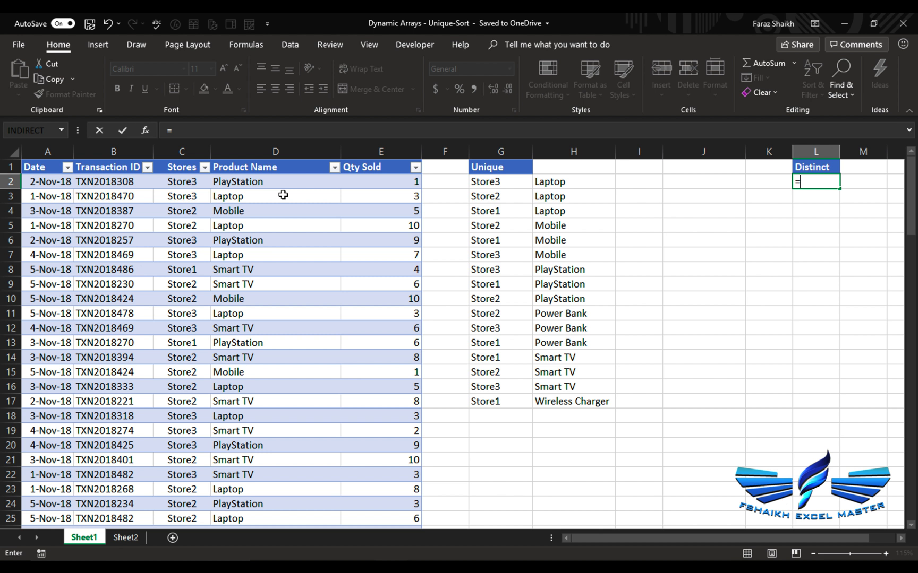
type("un")
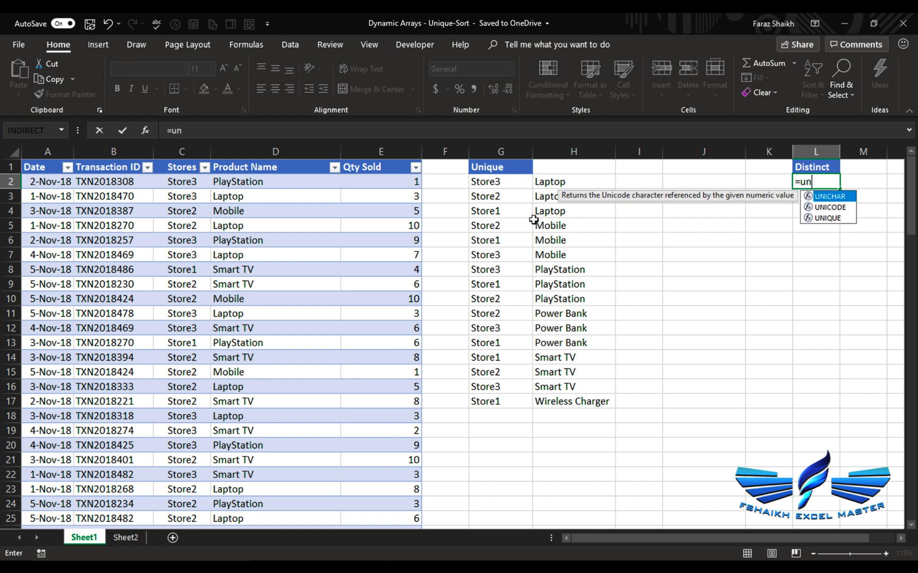
double_click(811, 218)
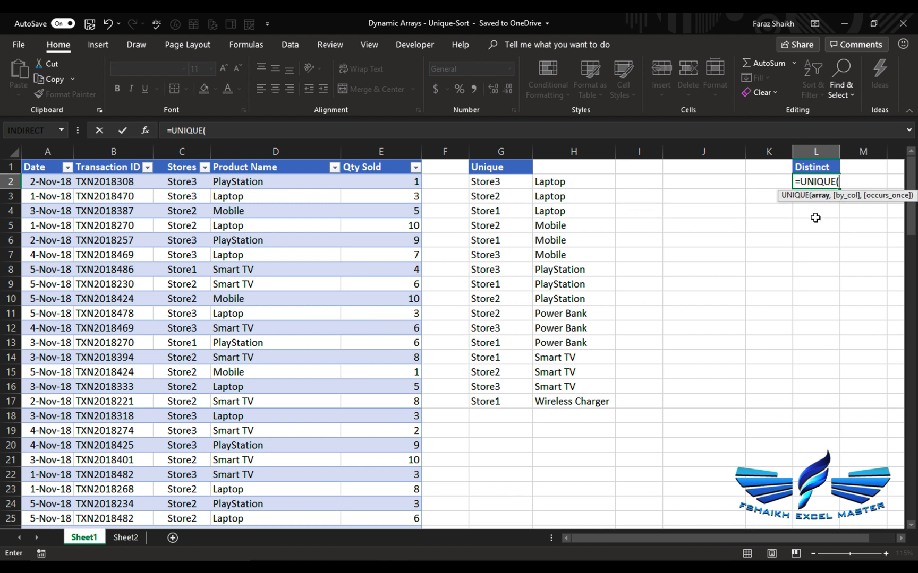
left_click(239, 176)
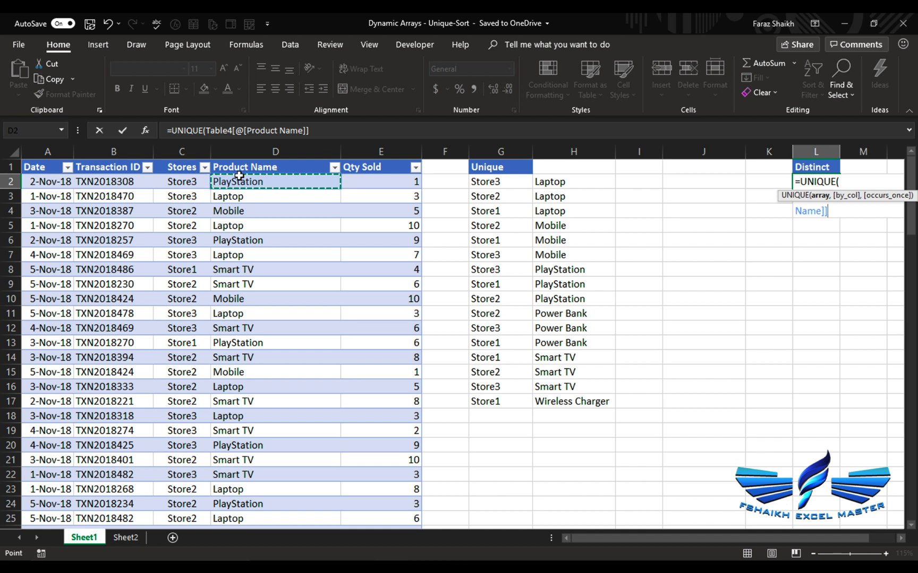
scroll(238, 175, "down", 19)
scroll(239, 175, "down", 3)
type(",")
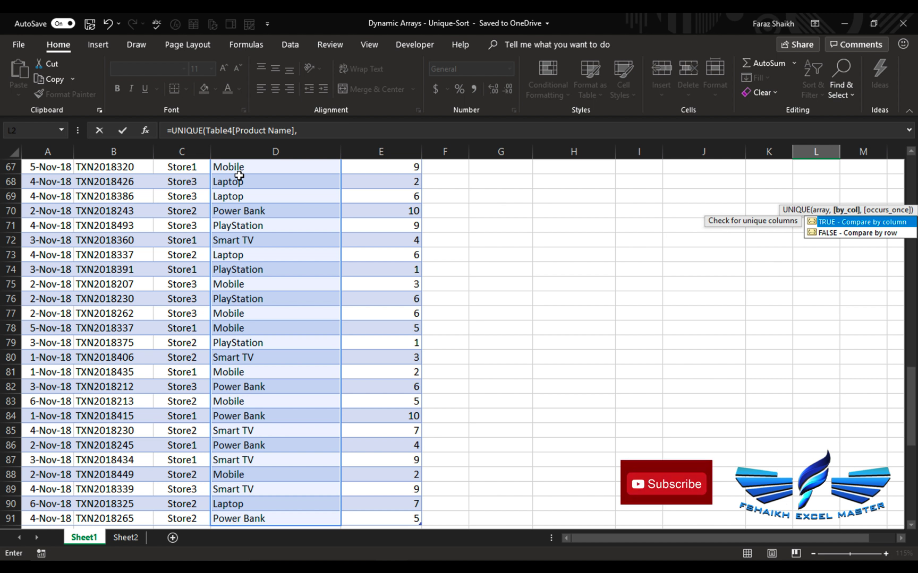
type(",t")
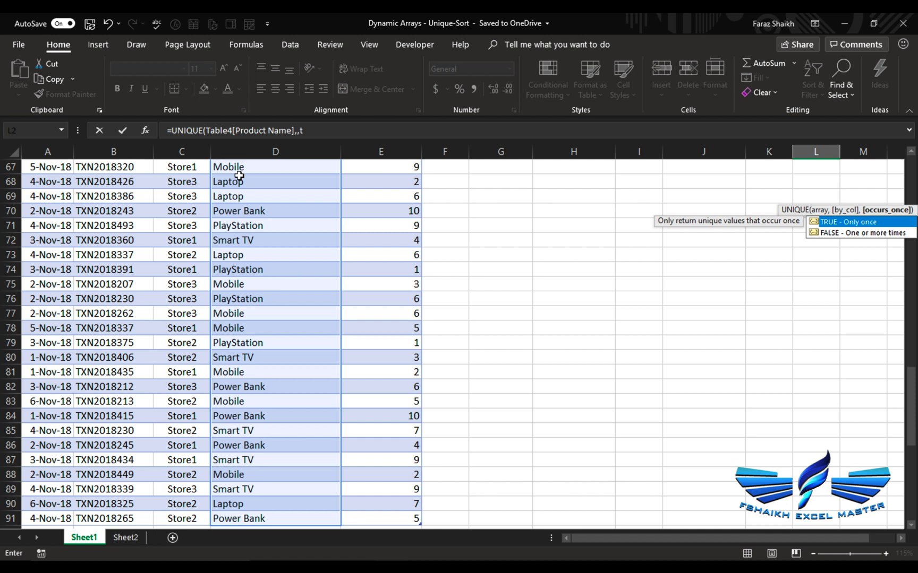
key("Escape")
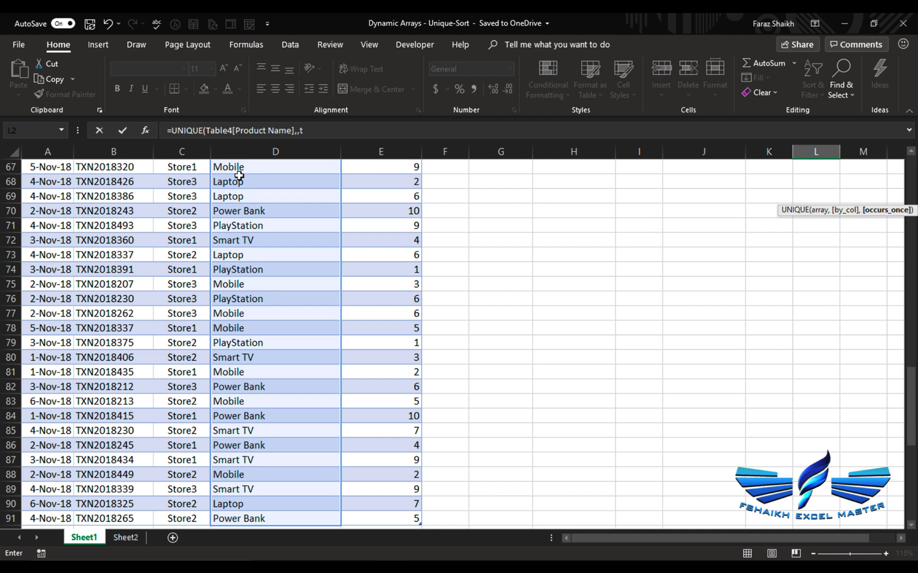
type(")")
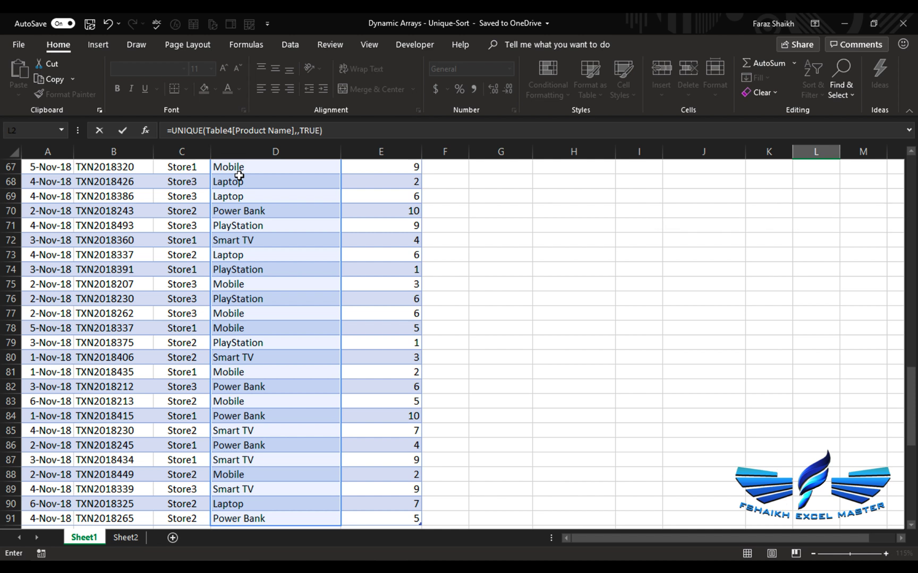
key("Return")
scroll(526, 274, "up", 1)
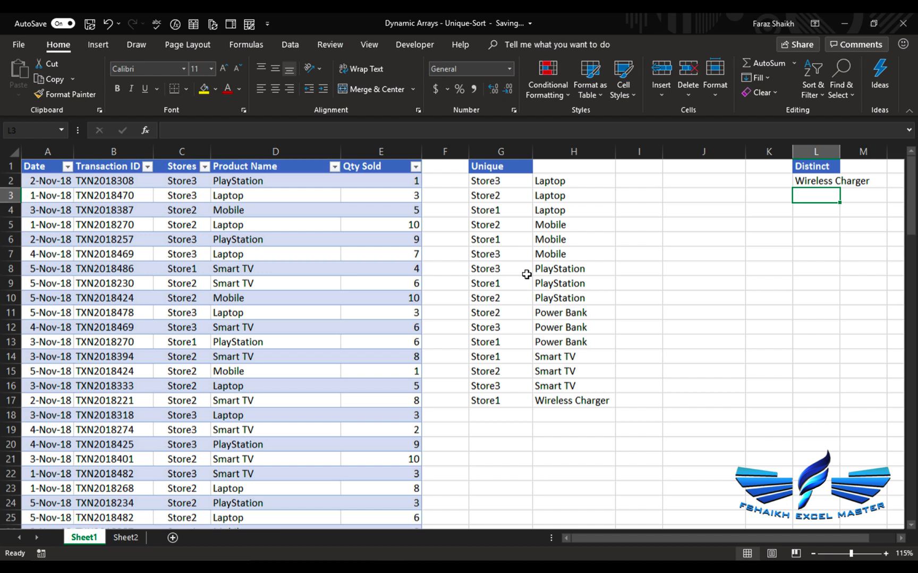
left_click(815, 181)
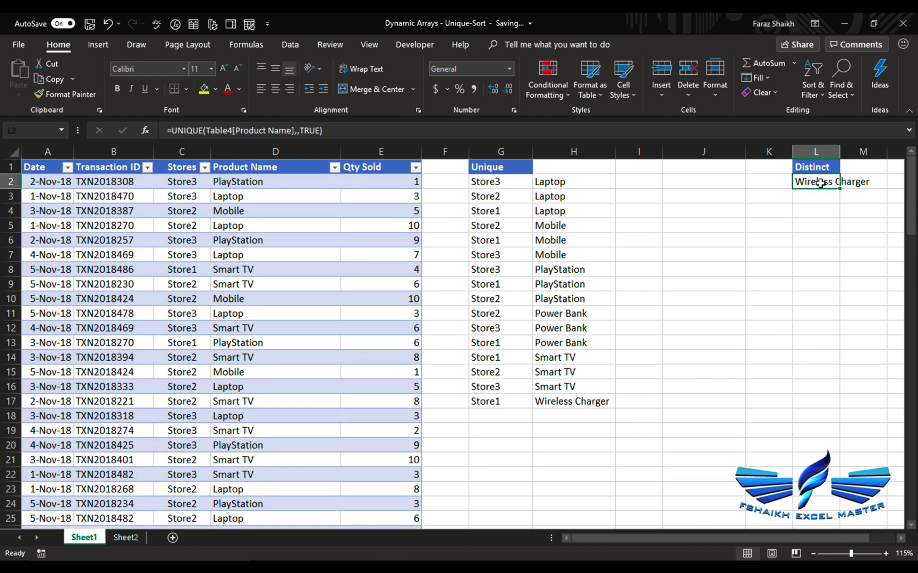
left_click(566, 405)
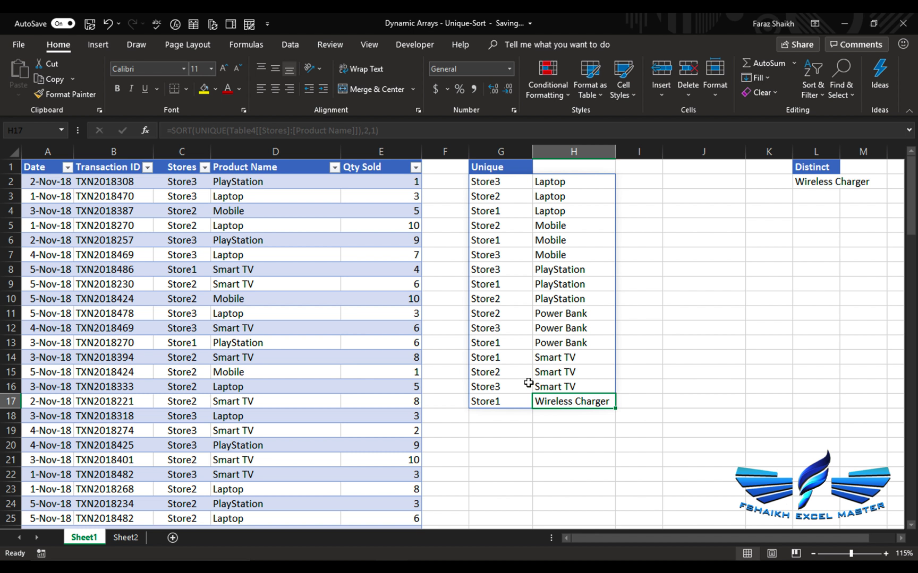
On Sheet2, enter =UNIQUE(B3:F3,TRUE) in B7 to spill PlayStation, Laptop and Mobile.
key("ctrl+Page_Down")
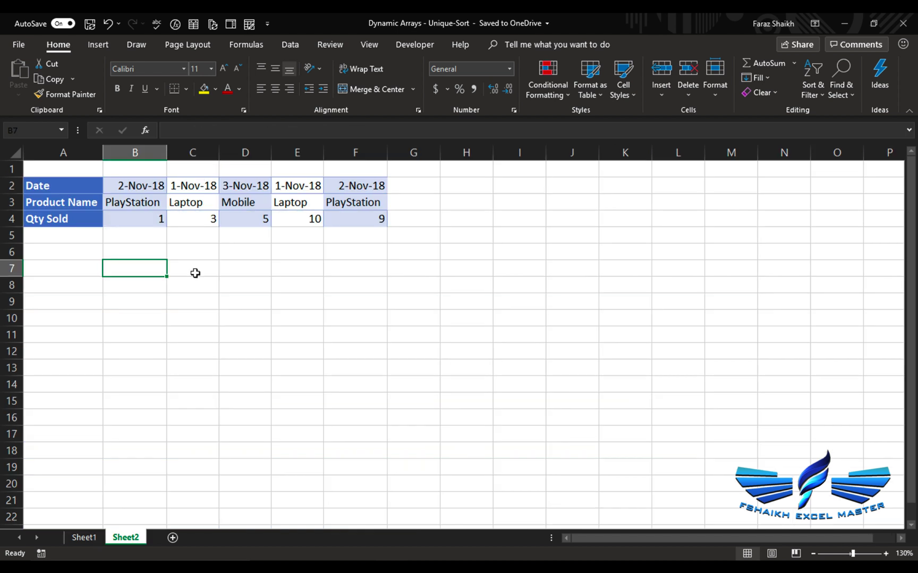
type("=un")
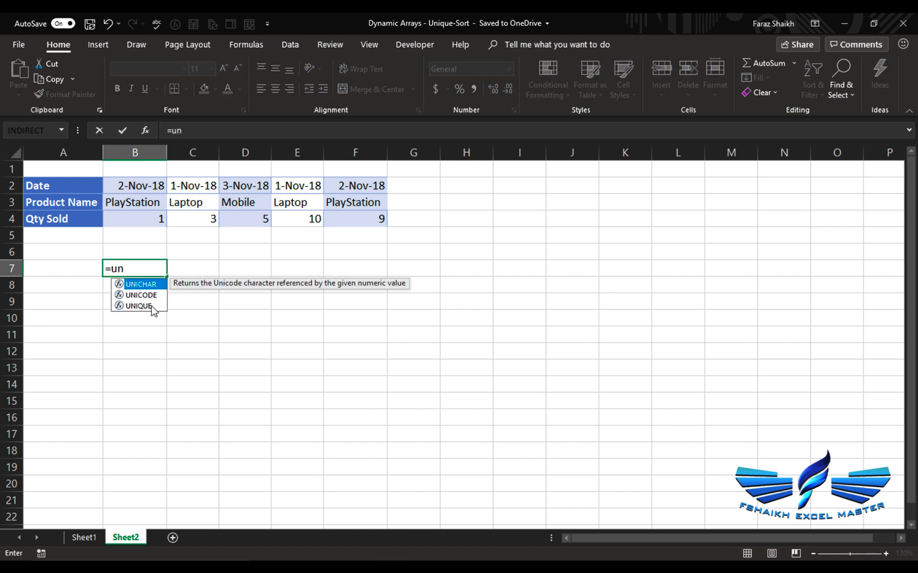
double_click(152, 307)
left_click(134, 201)
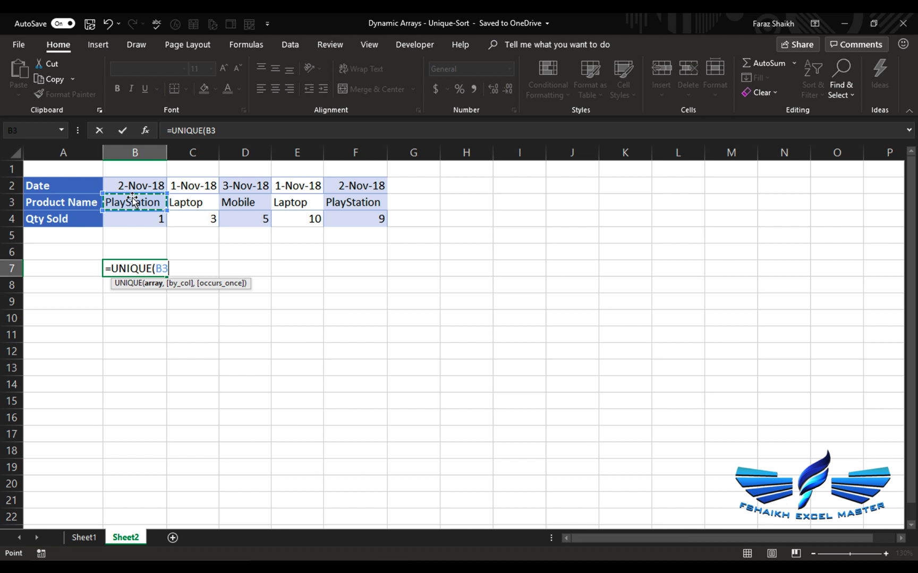
left_click_drag(132, 200, 373, 199)
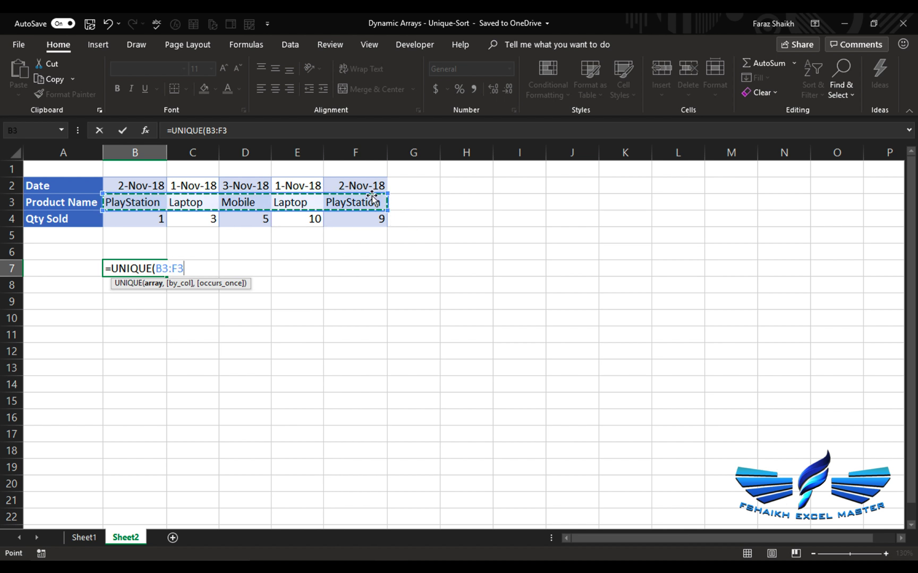
type(",")
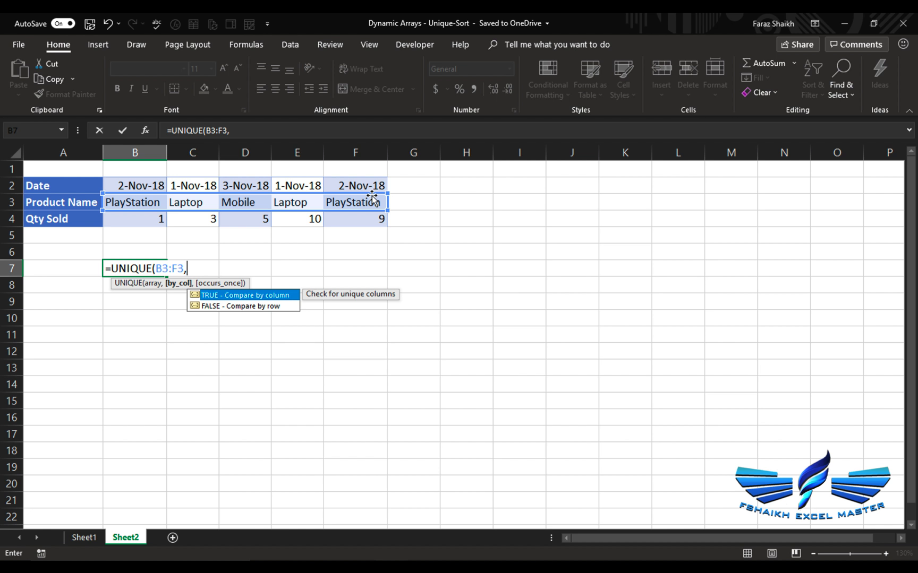
type("TRUE,")
key("BackSpace")
type(")")
key("Return")
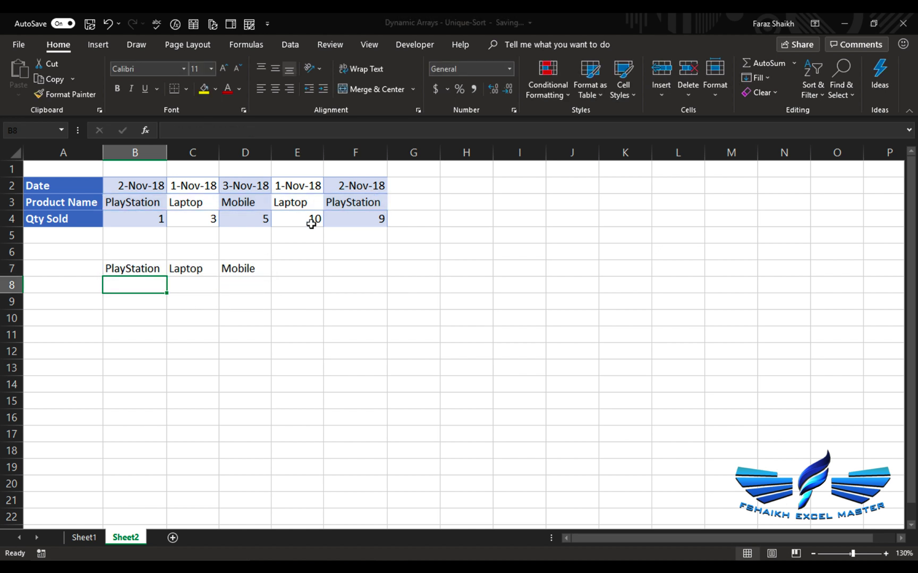
Check B7's formula, cancelling an accidental edit of the cell.
left_click(156, 266)
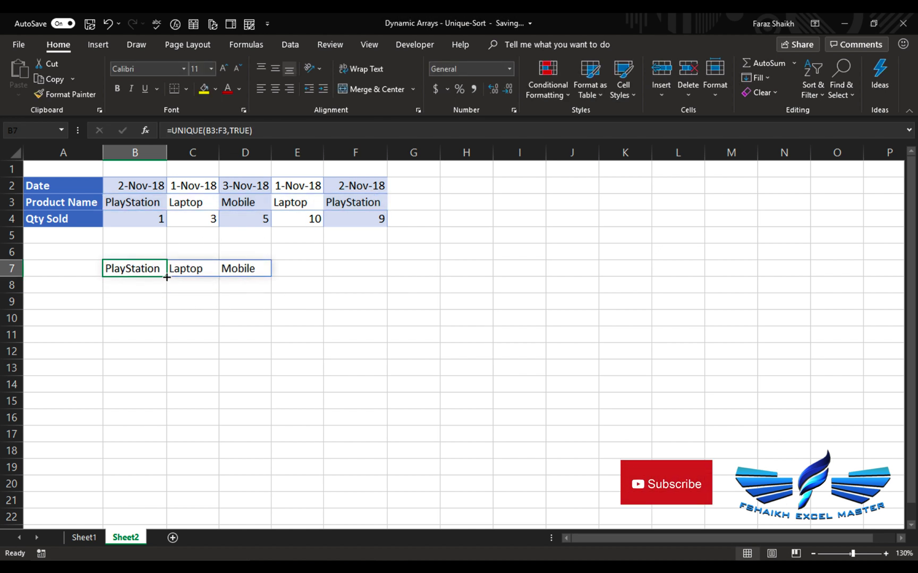
type("=")
left_click(141, 290)
key("Escape")
Copy B7's formula into B8 and change it to =UNIQUE(B3:F3,TRUE,TRUE), returning Mobile.
left_click(148, 285)
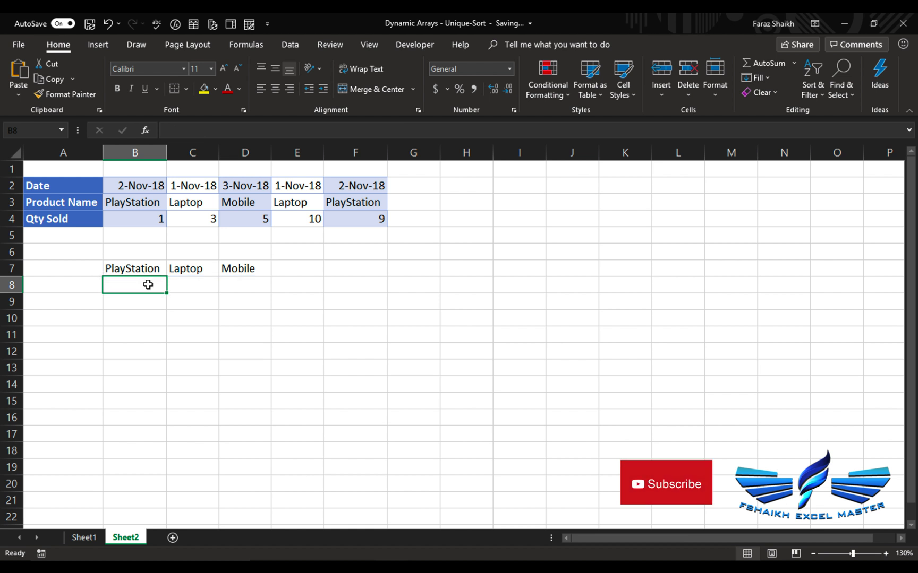
key("ctrl+apostrophe")
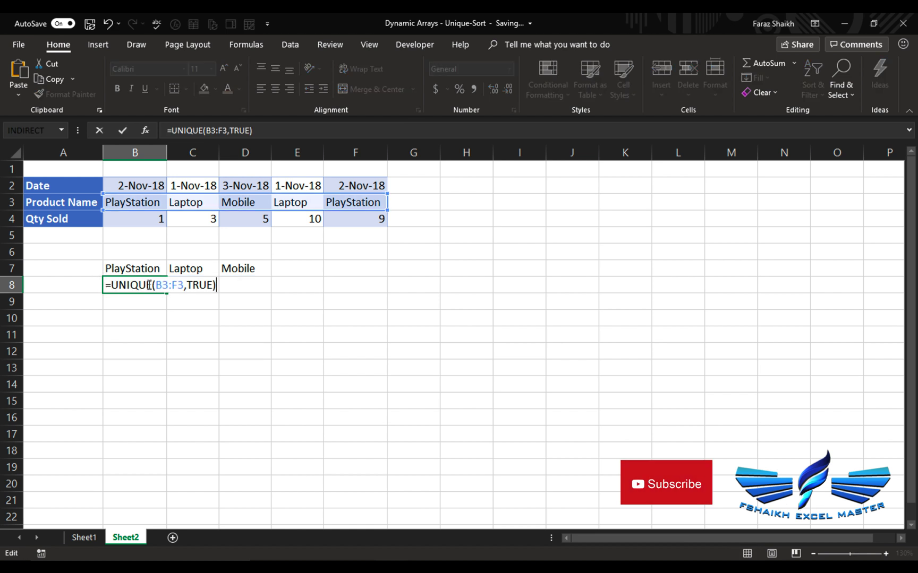
left_click(215, 287)
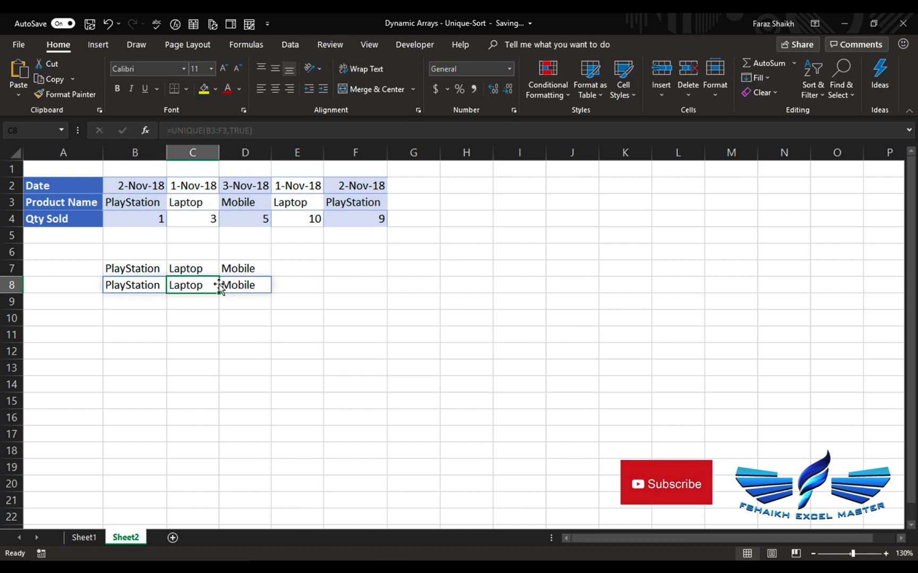
double_click(144, 287)
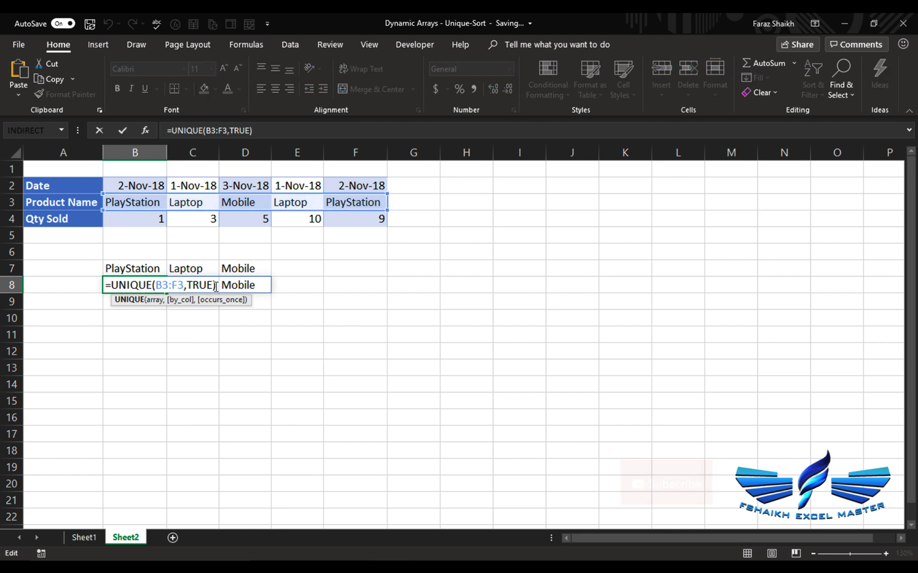
key("BackSpace")
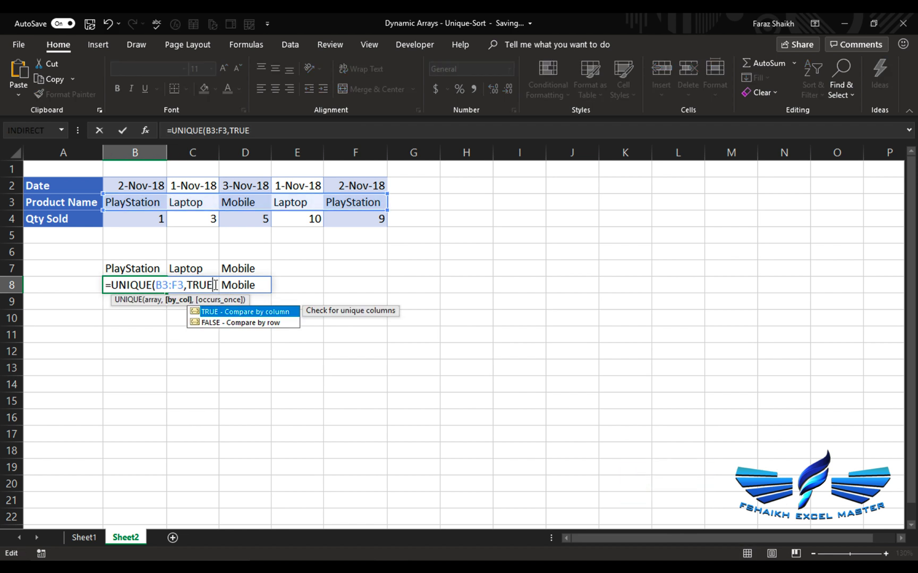
type(",")
key("Tab")
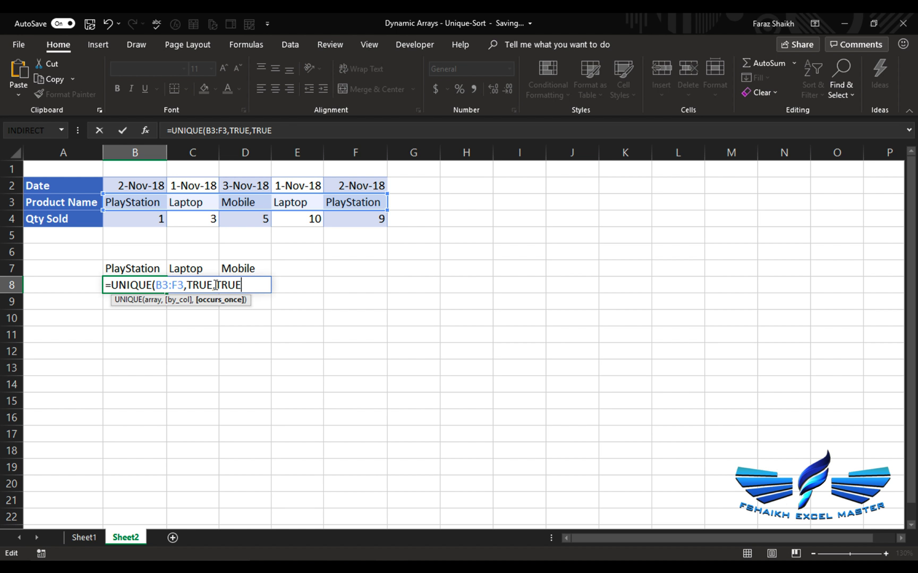
type(")")
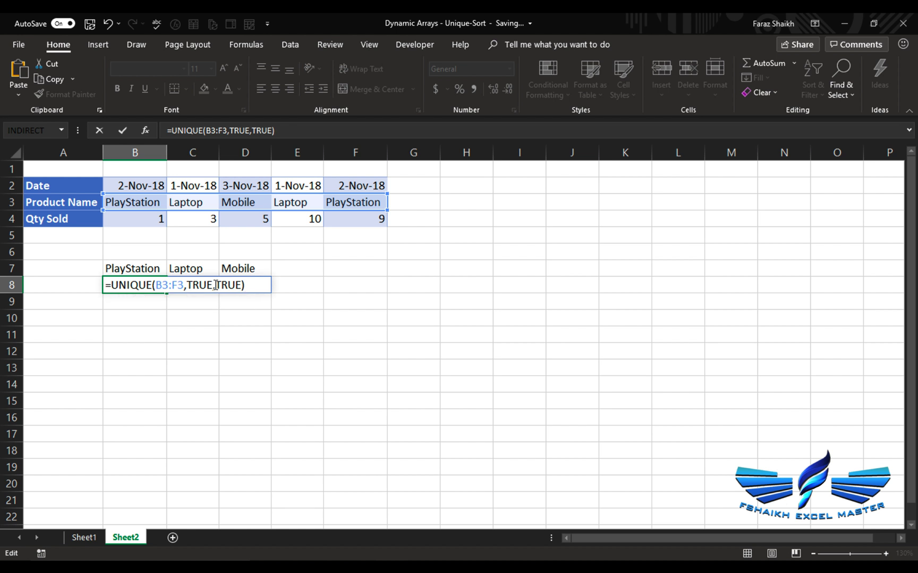
key("Left")
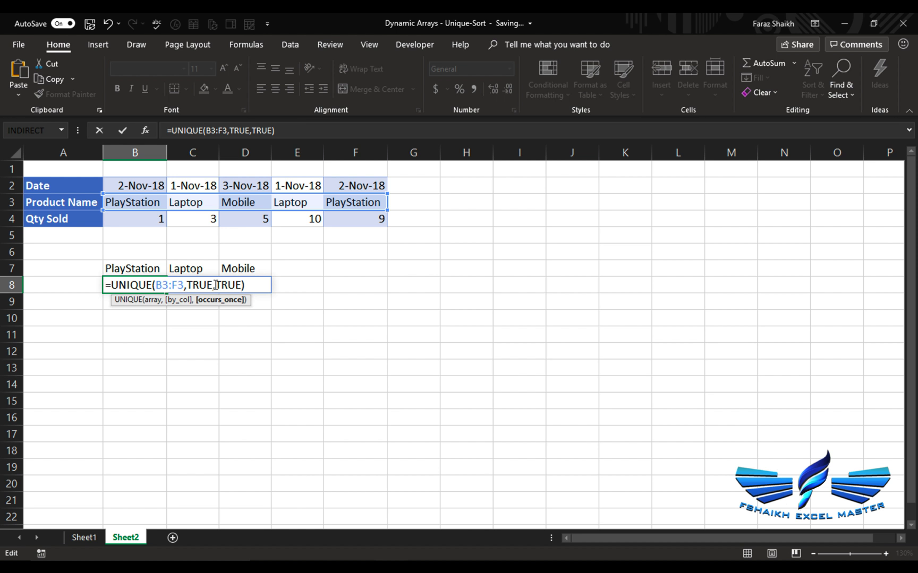
key("Return")
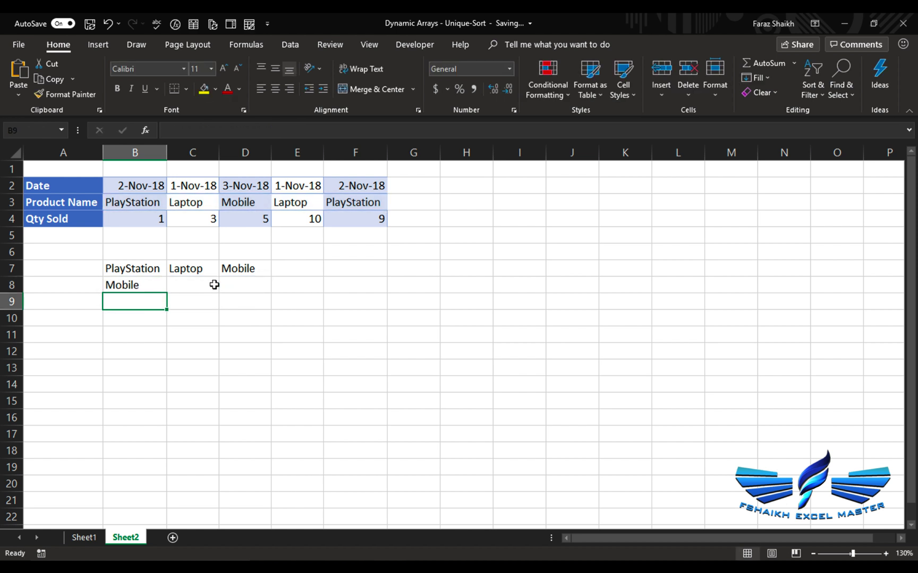
left_click(129, 274)
left_click(148, 285)
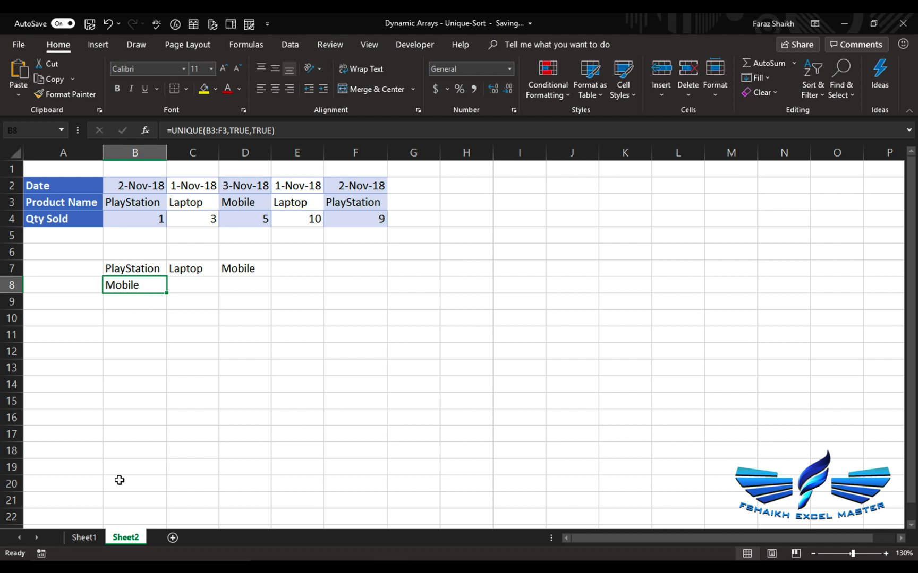
On Sheet1, change G2's formula to take unique values from Table4[Stores] only.
left_click(98, 540)
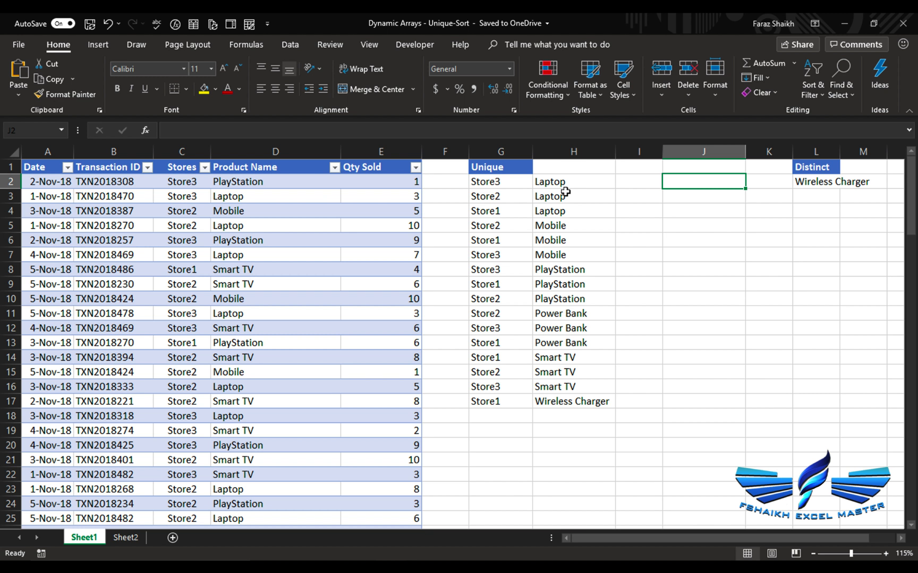
left_click(517, 187)
double_click(514, 185)
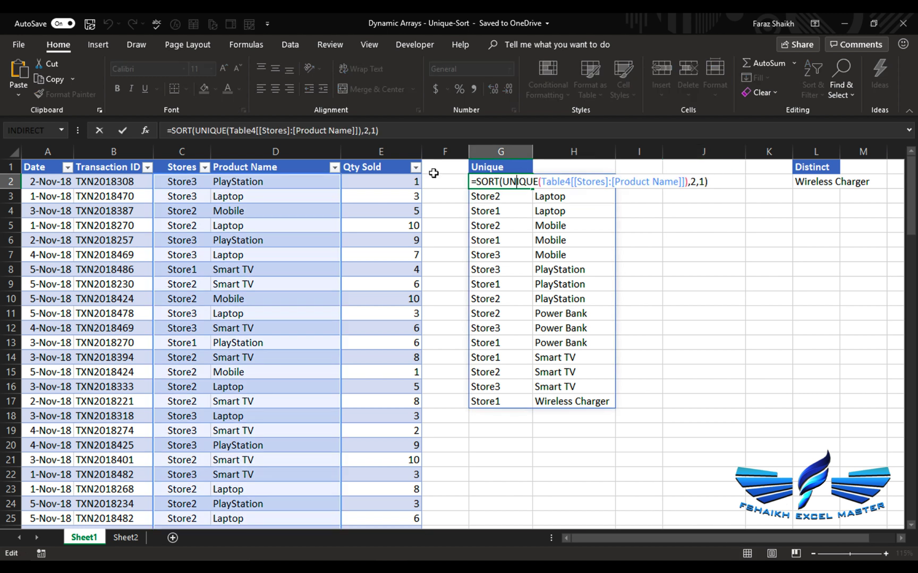
left_click(683, 182)
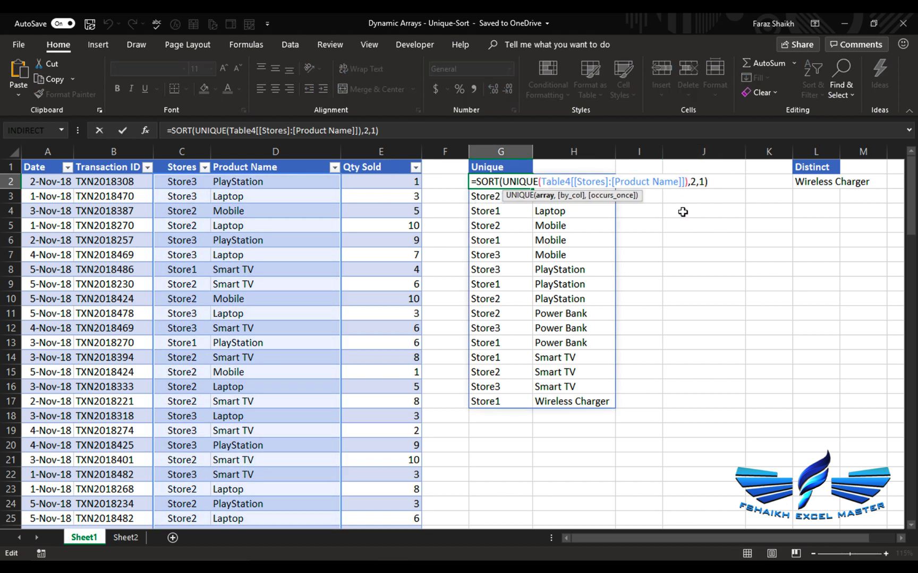
key("BackSpace")
key("BackSpace")
key("BackSpace")
key("BackSpace")
key("BackSpace")
key("BackSpace")
key("BackSpace")
key("BackSpace")
key("BackSpace")
key("BackSpace")
key("BackSpace")
key("BackSpace")
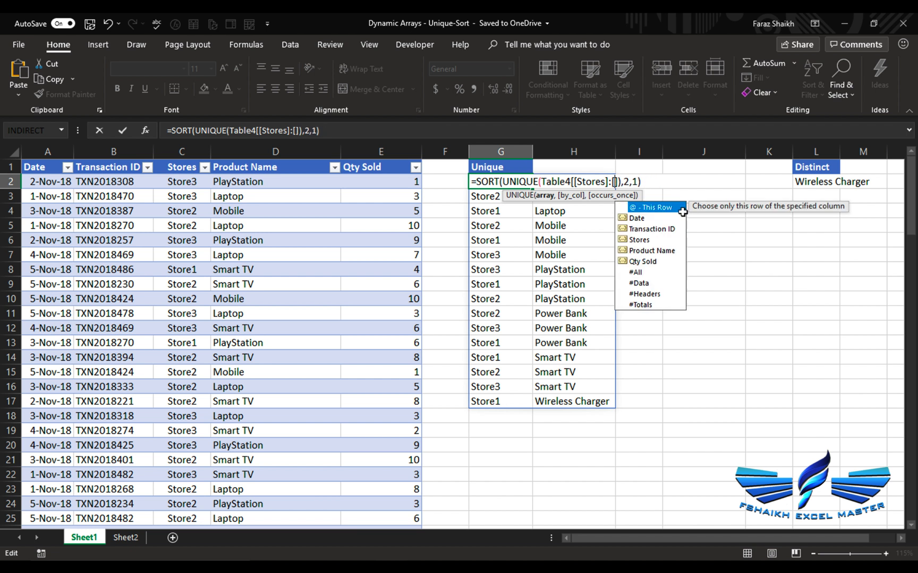
key("Escape")
key("Return")
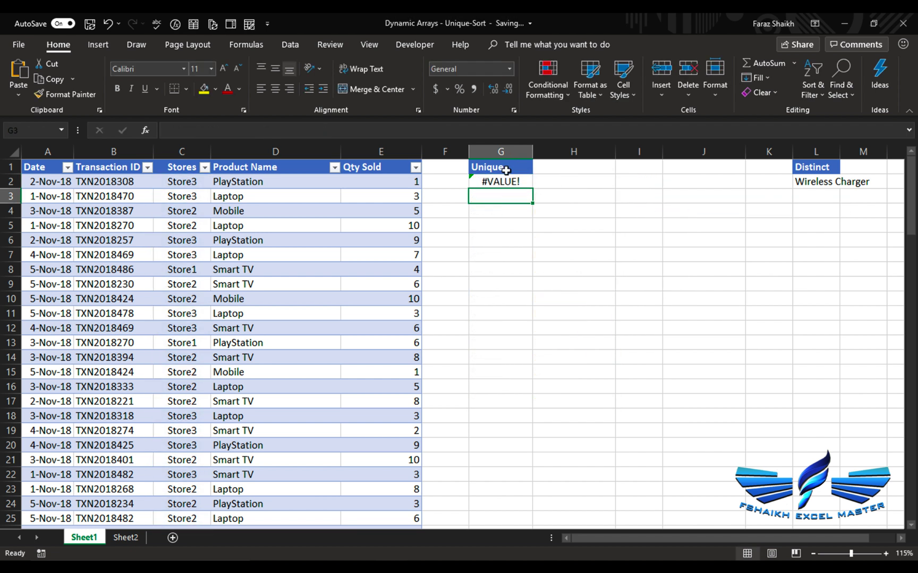
Change the sort index to 1 so Store1, Store2, Store3 spill in order.
left_click(502, 181)
double_click(502, 181)
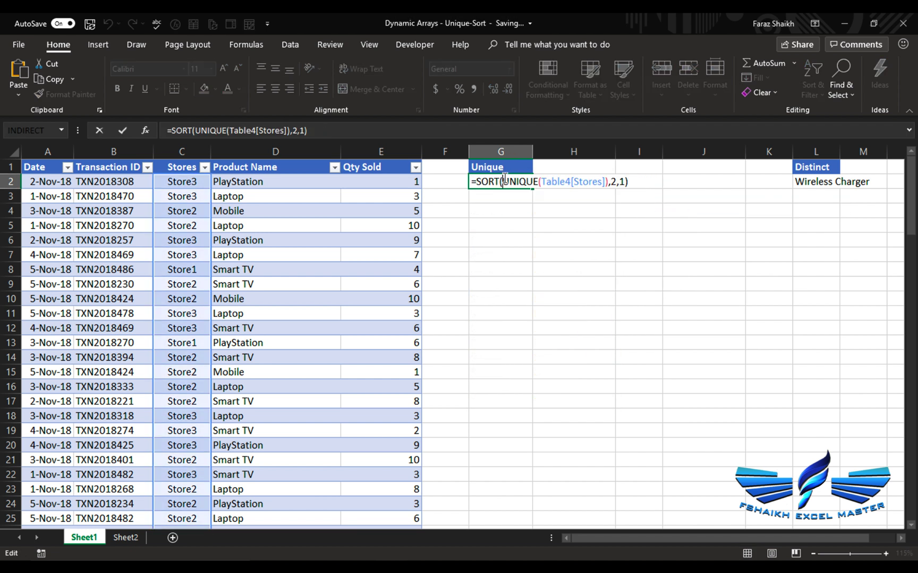
left_click(618, 183)
key("BackSpace")
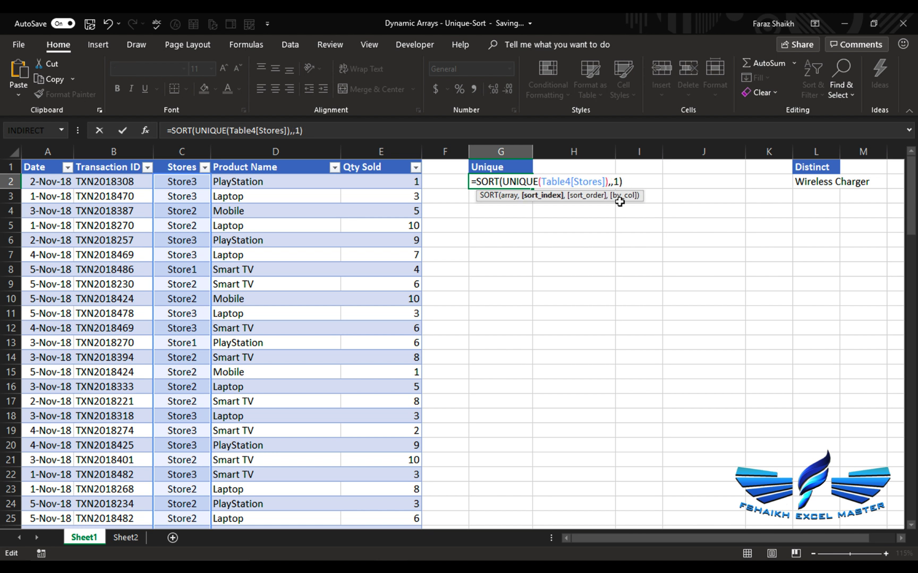
type("1")
key("Return")
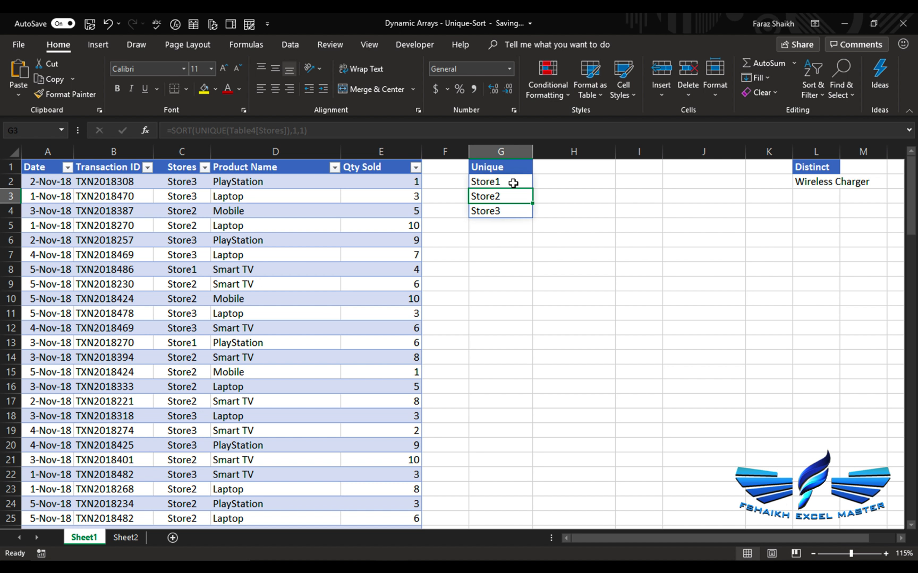
left_click(513, 183)
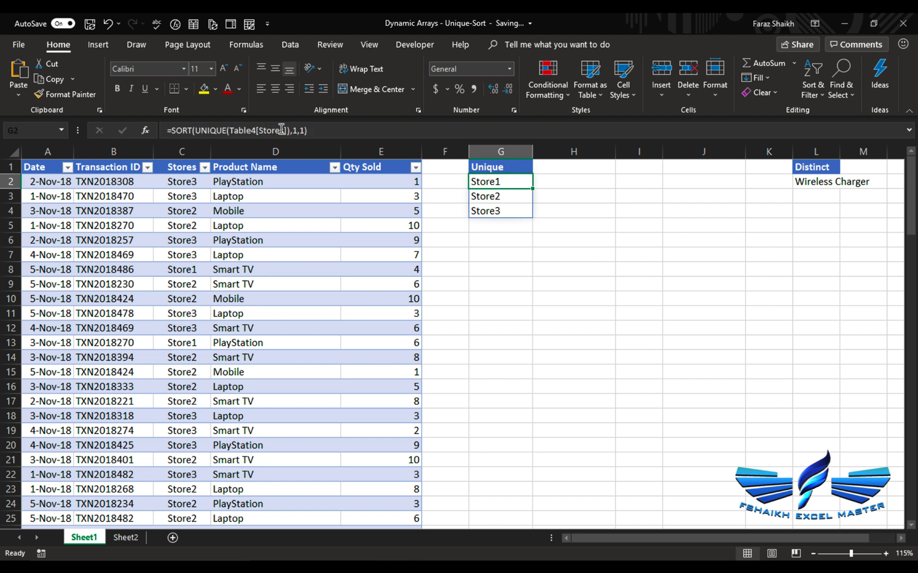
left_click(559, 179)
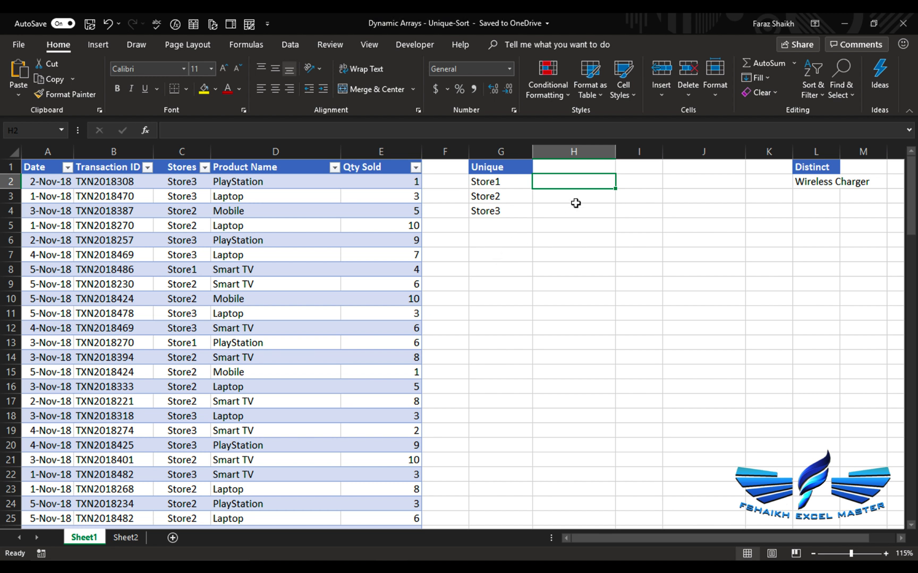
Enter =COUNTA(G2#) in I2 to count the spilled stores, returning 3.
left_click(657, 181)
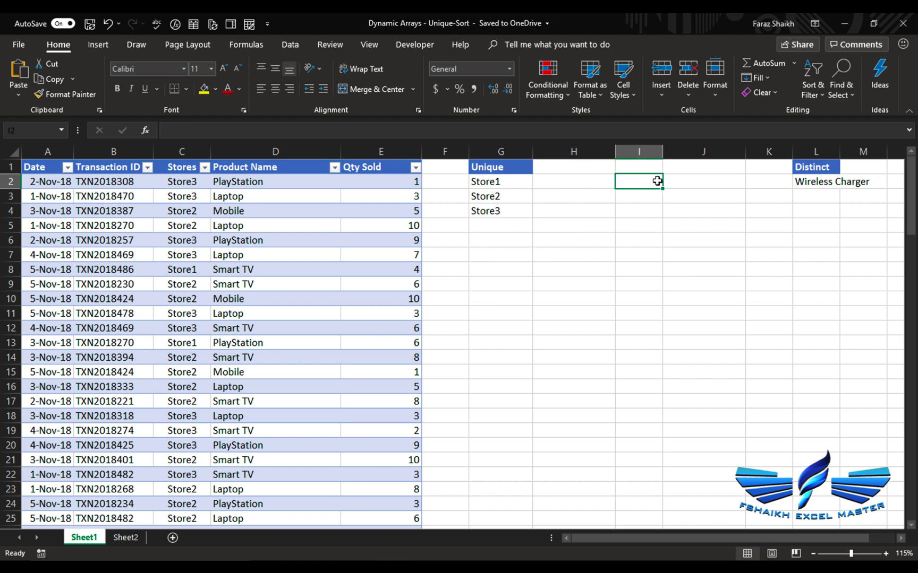
type("=coun")
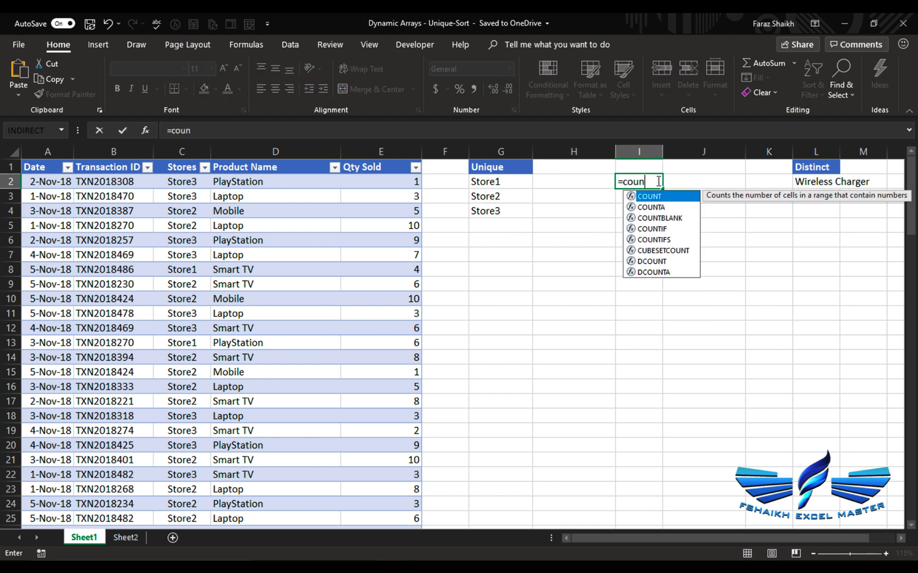
key("Down")
key("Tab")
left_click(488, 183)
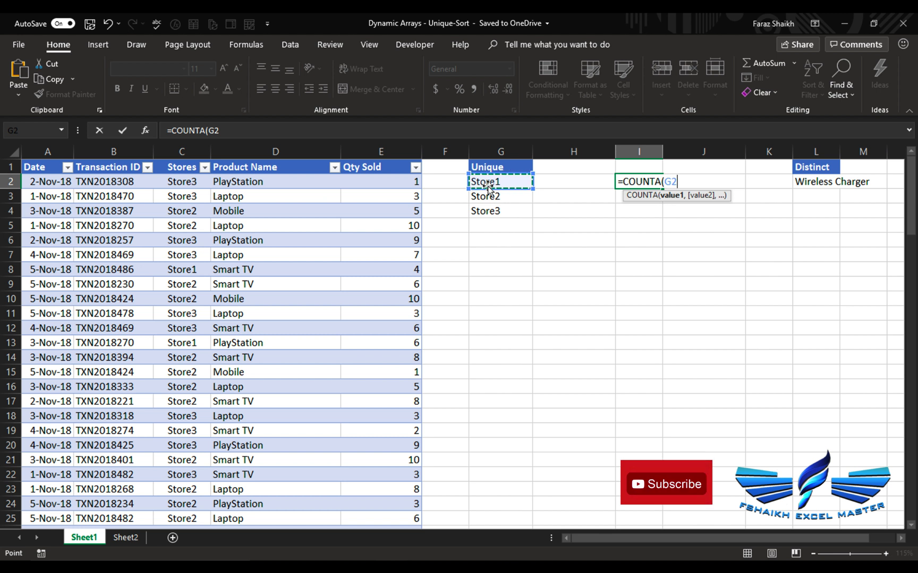
type("#")
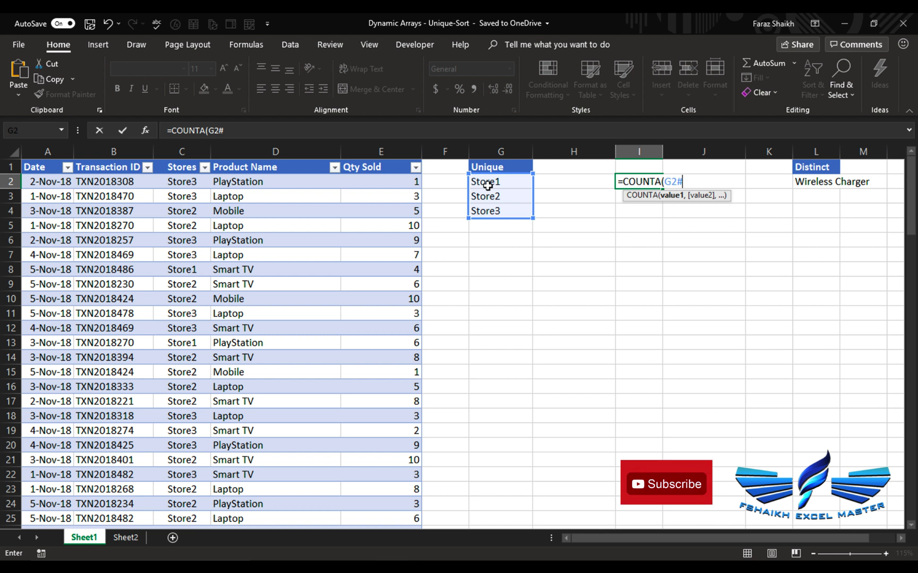
type(")")
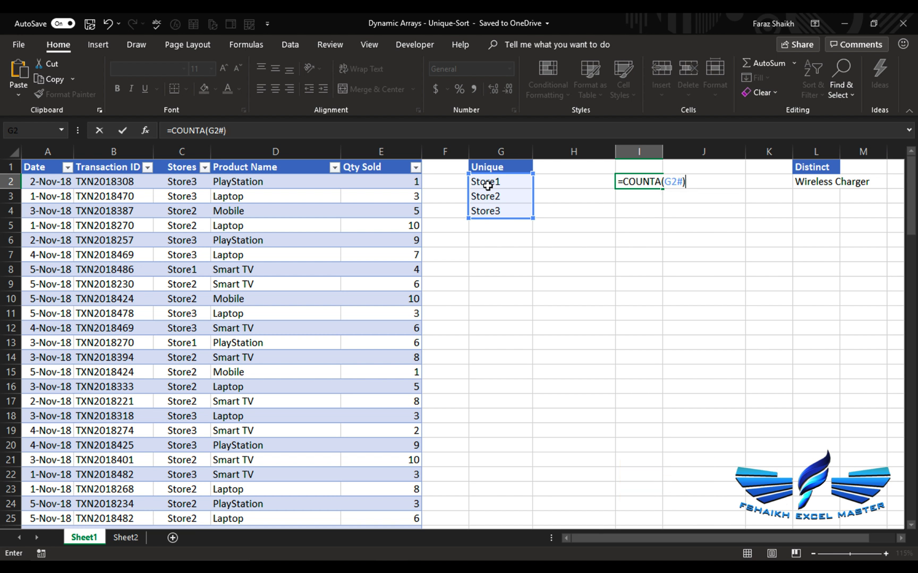
key("Return")
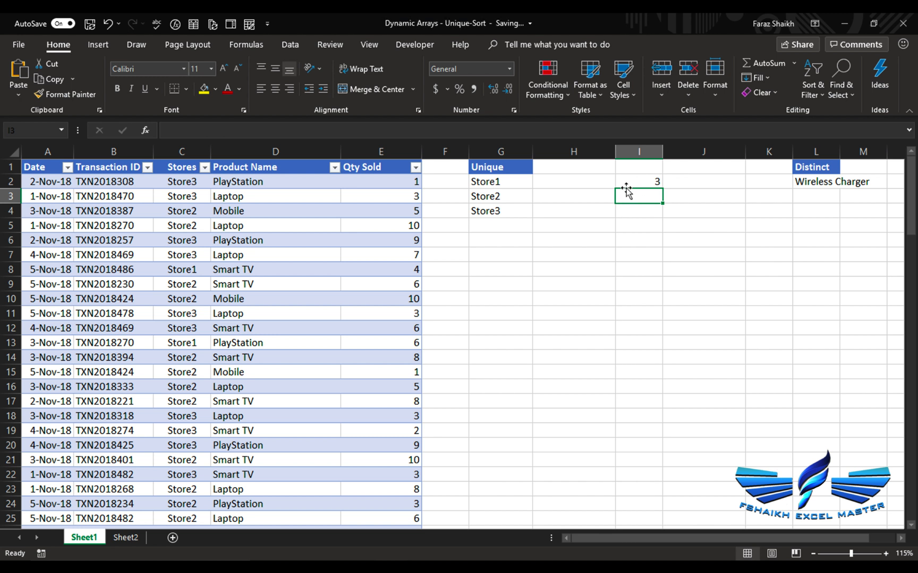
key("Up")
key("Left")
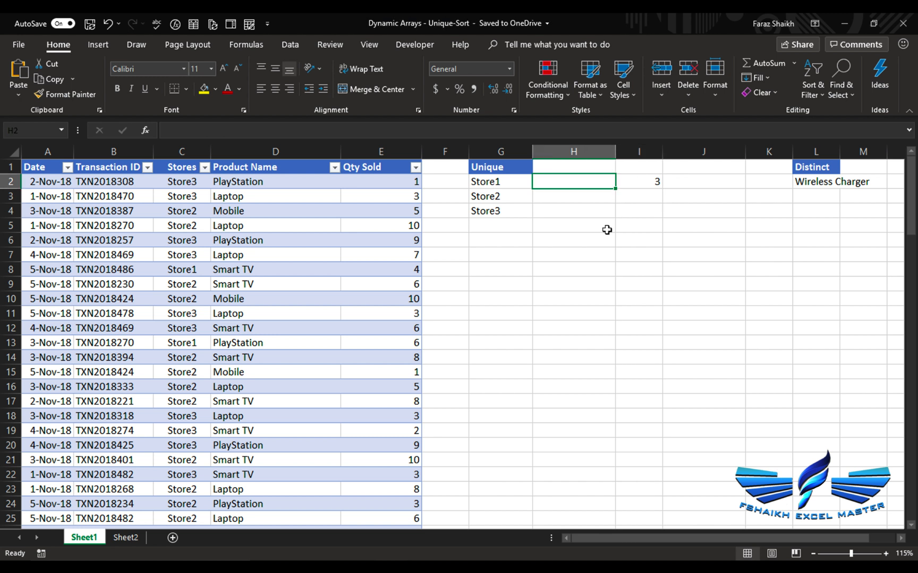
Enter =SUMIF(Table4[Stores],G2#,Table4[Qty Sold]) in H2, spilling totals 145, 188 and 178.
type("=unq")
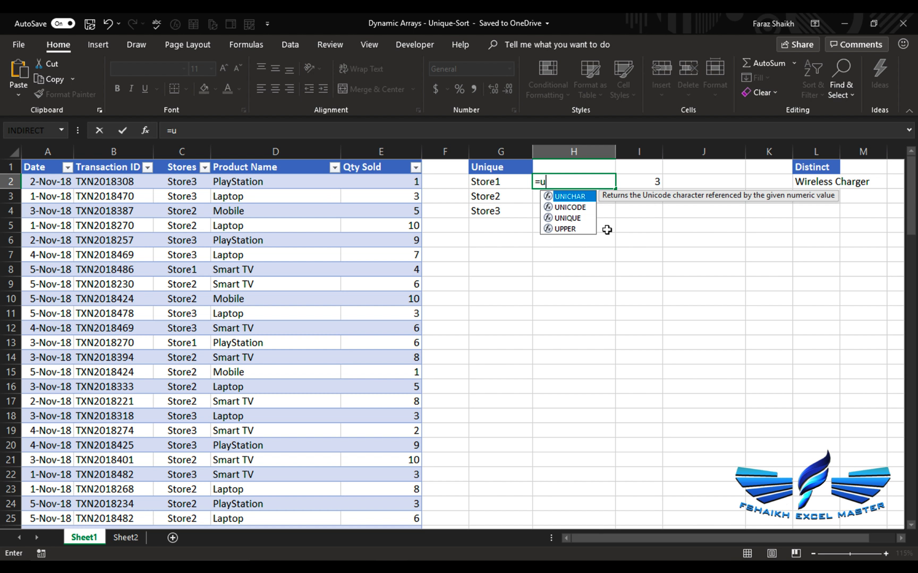
key("BackSpace")
key("BackSpace")
key("BackSpace")
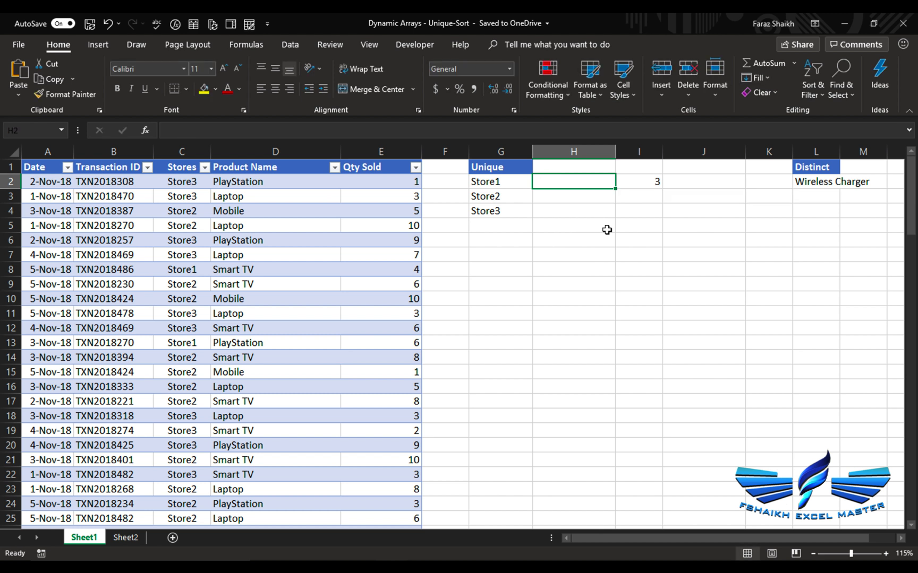
type("sum")
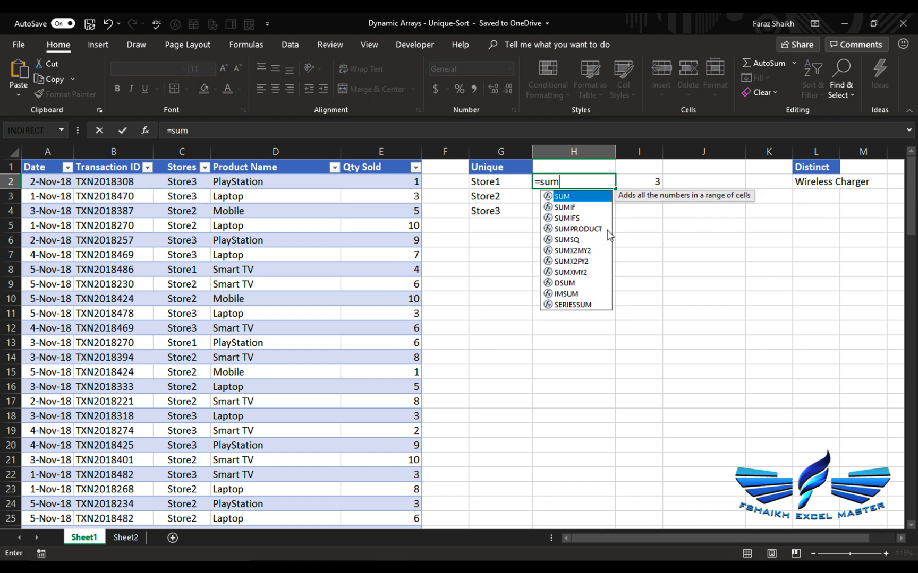
key("Down")
key("Tab")
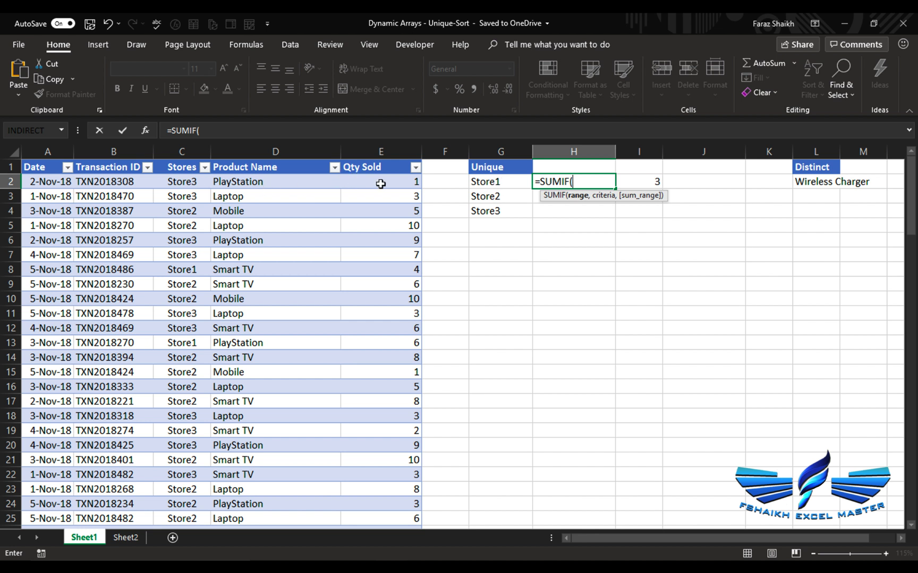
left_click(197, 182)
key("ctrl+shift+Down")
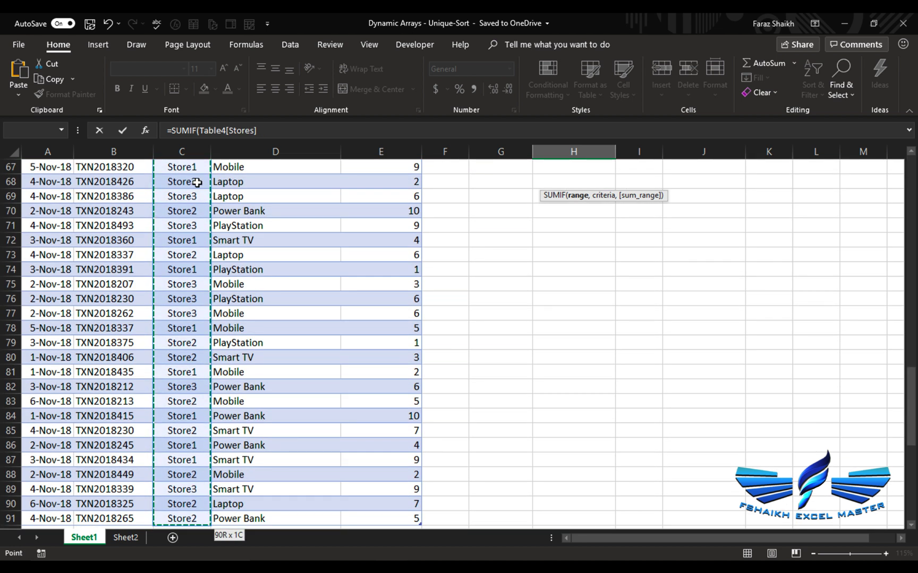
type(",")
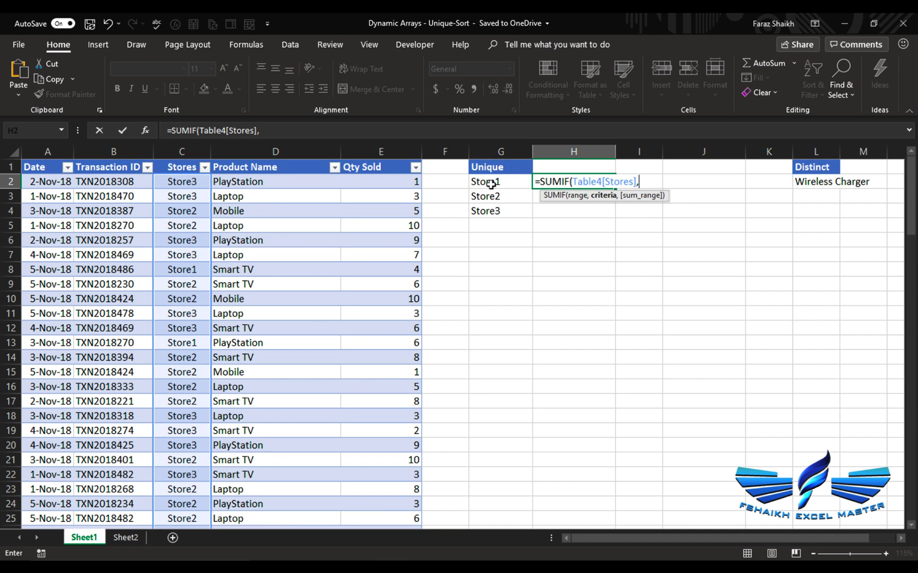
left_click(490, 184)
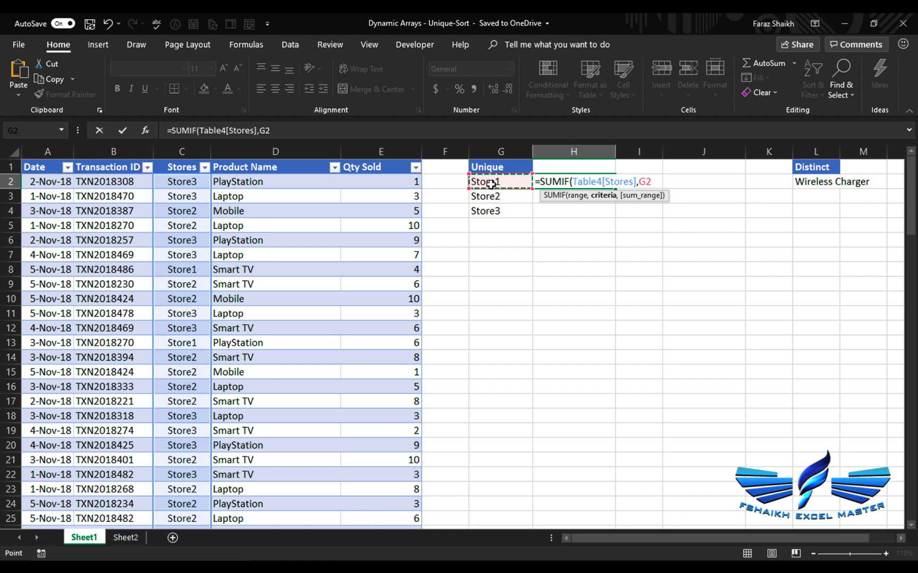
type("#")
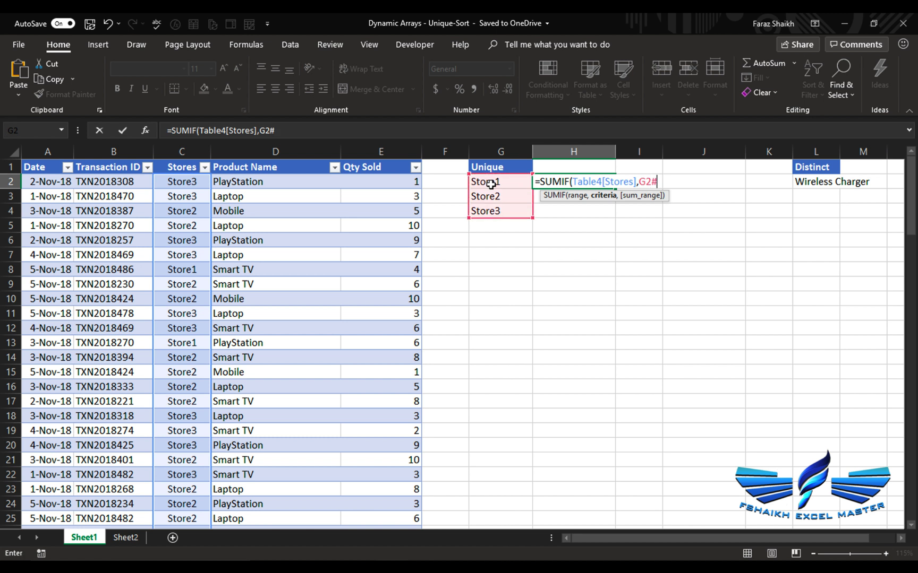
type(",")
left_click(398, 181)
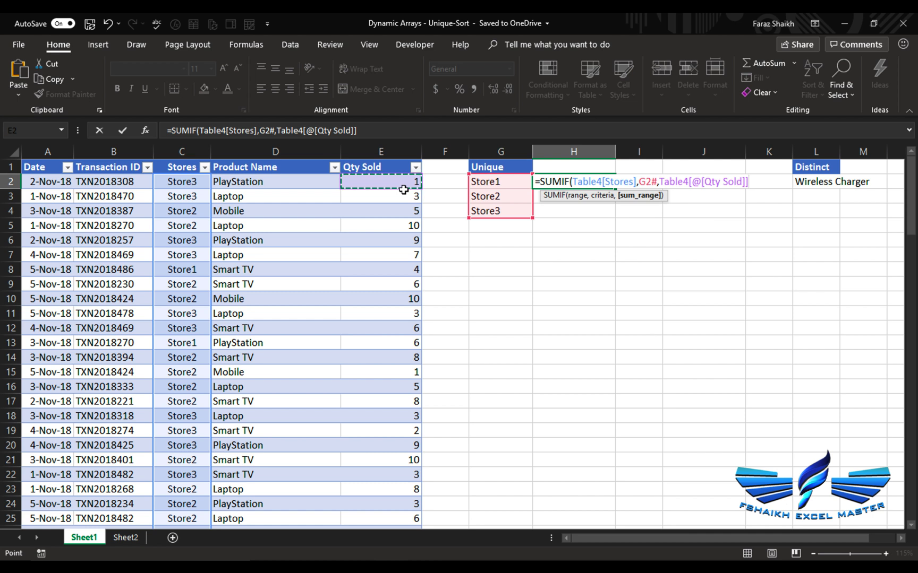
key("ctrl+shift+Down")
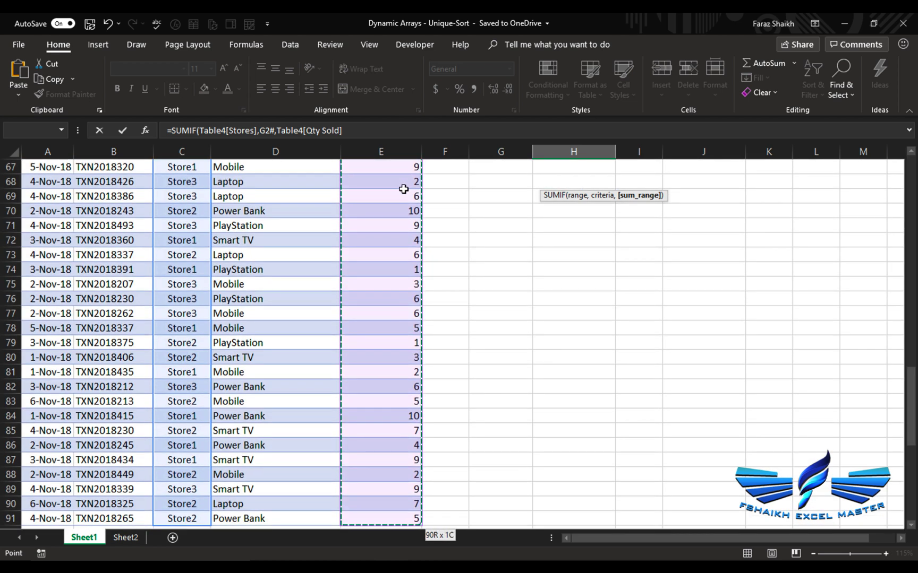
key("Return")
scroll(471, 213, "up", 3)
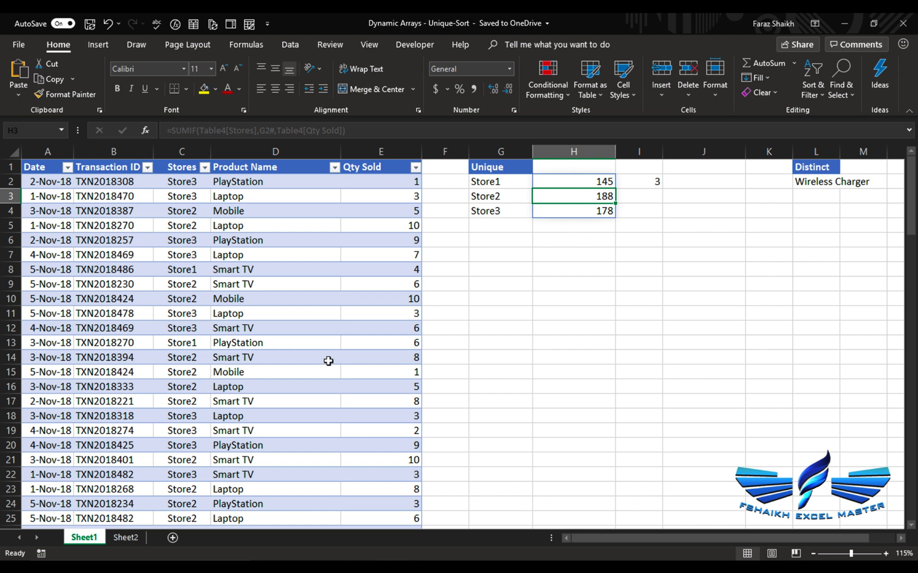
Move the five new sales rows from A103:E107 to A92 so the table absorbs them.
scroll(328, 361, "down", 20)
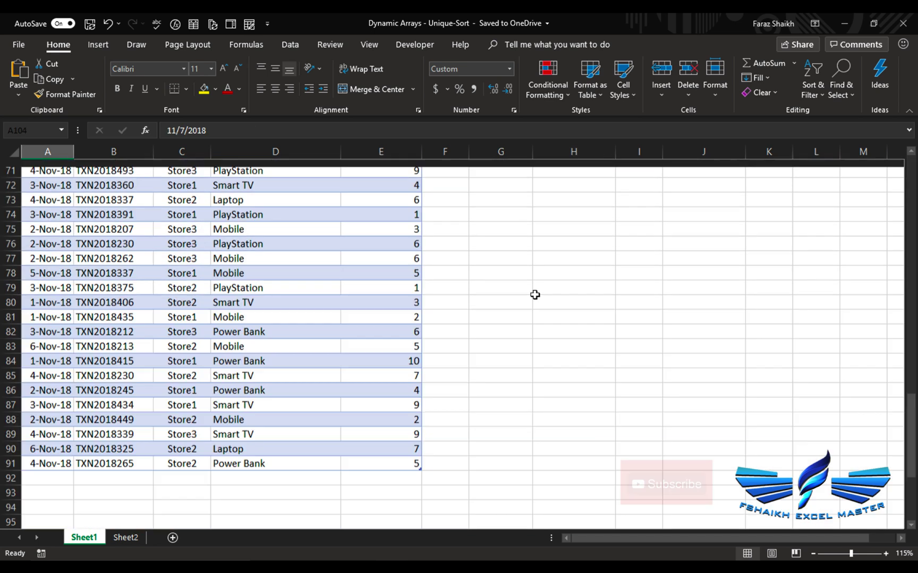
scroll(535, 294, "down", 3)
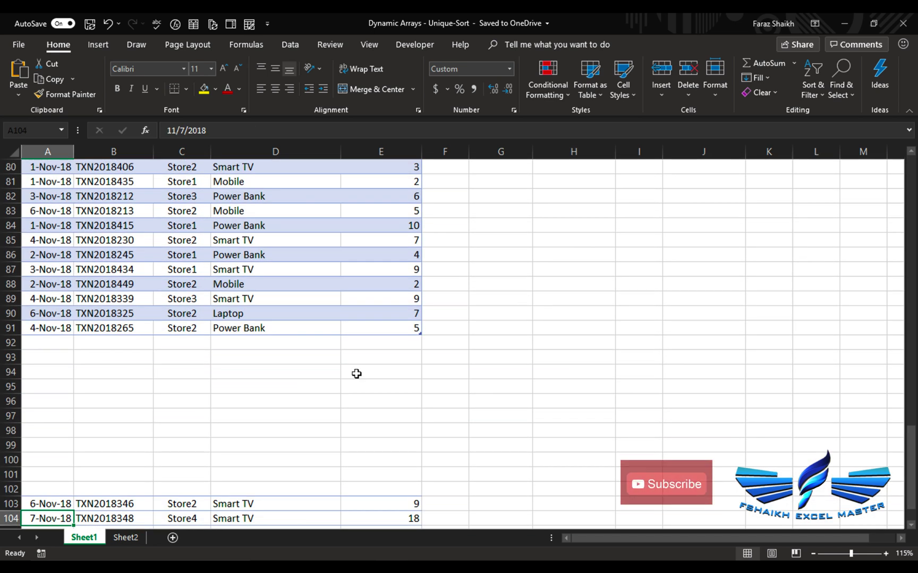
scroll(125, 422, "down", 4)
left_click_drag(56, 327, 388, 383)
key("ctrl+c")
scroll(388, 384, "up", 16)
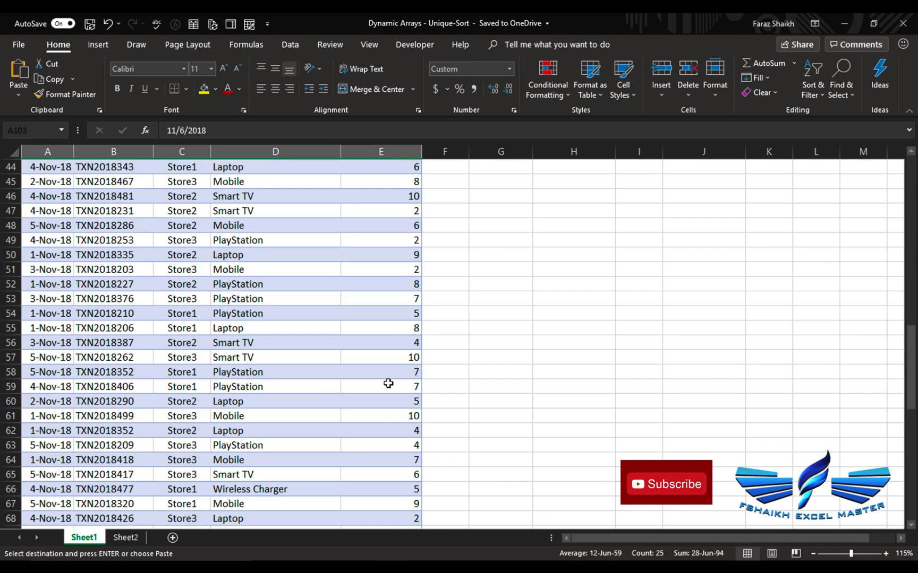
scroll(388, 383, "down", 10)
scroll(388, 384, "down", 2)
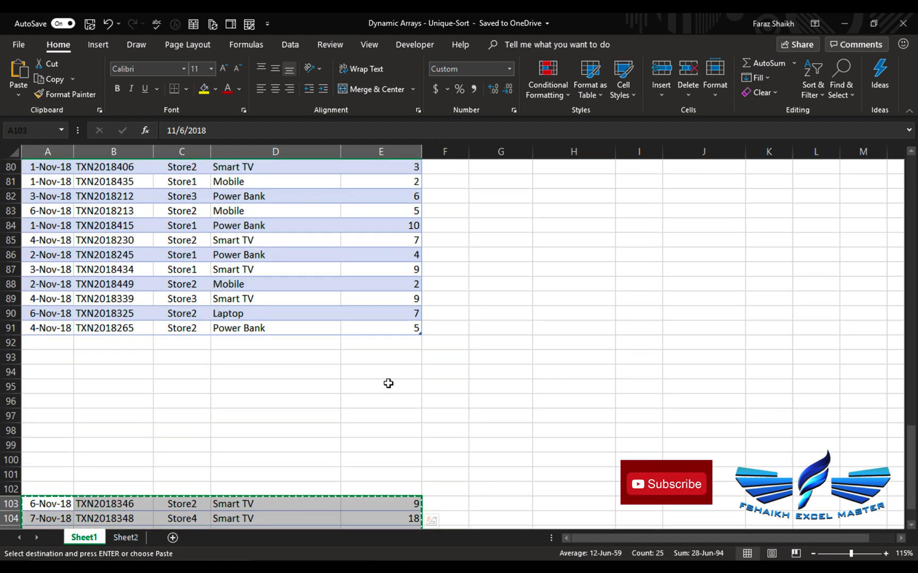
left_click(59, 341)
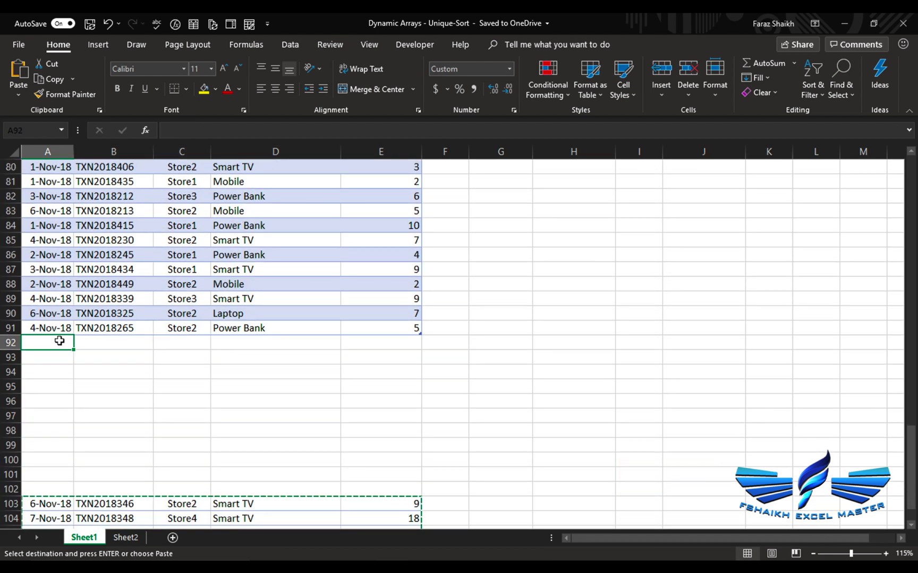
key("ctrl+v")
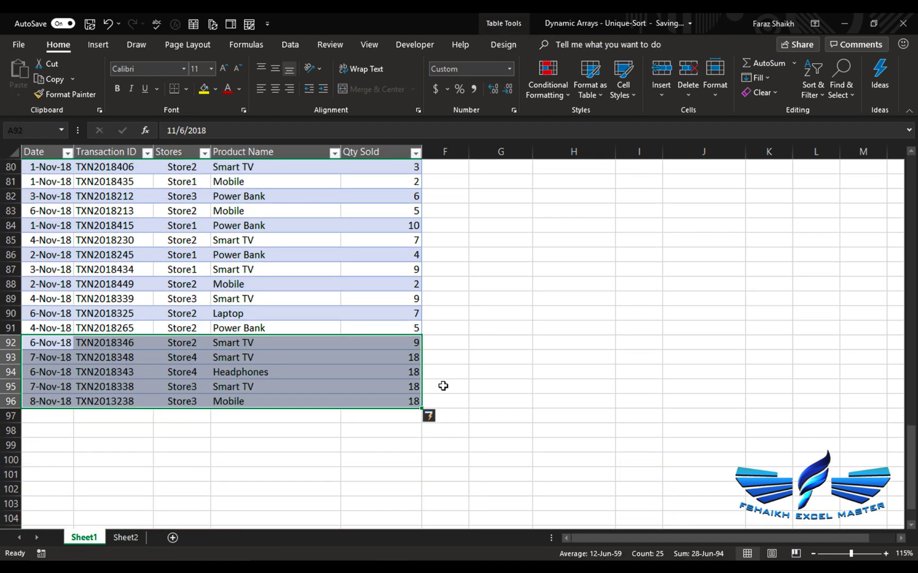
scroll(333, 351, "up", 20)
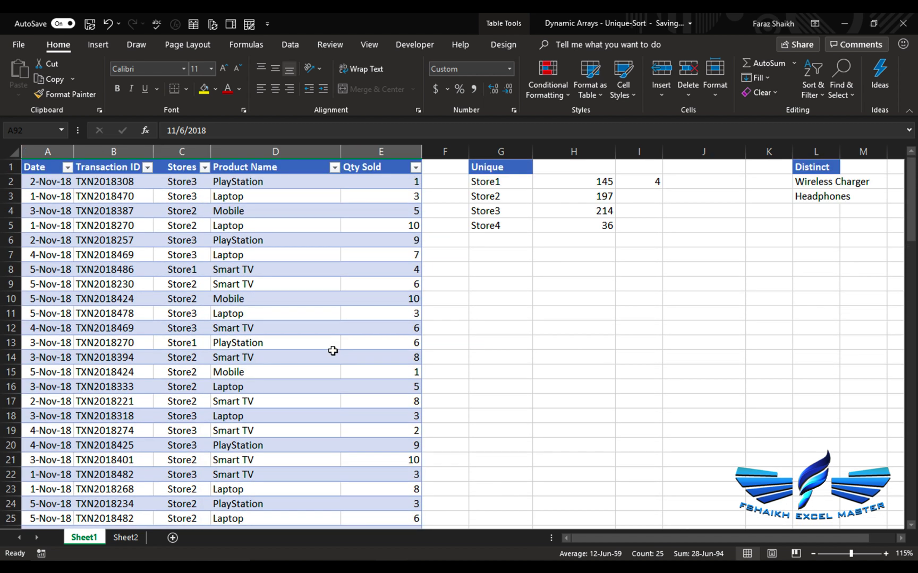
left_click(497, 227)
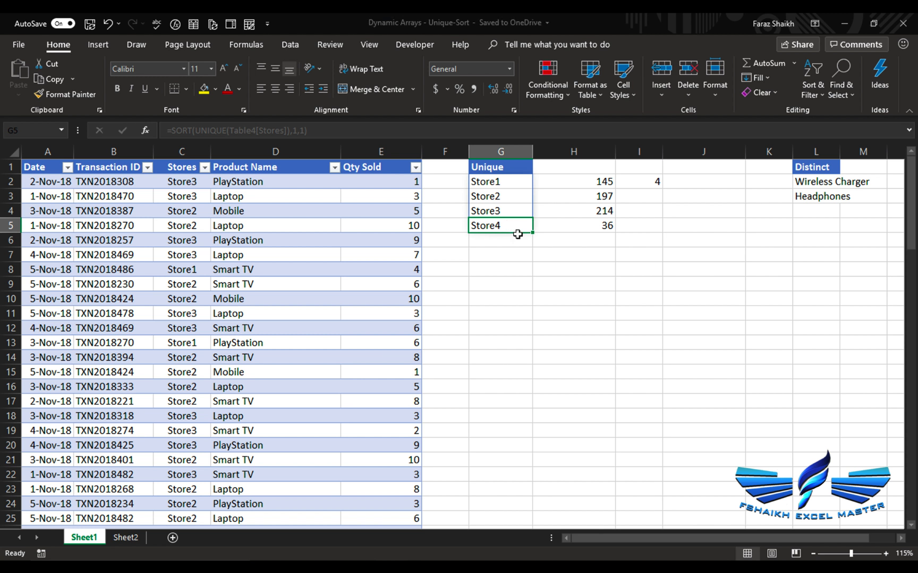
left_click(593, 227)
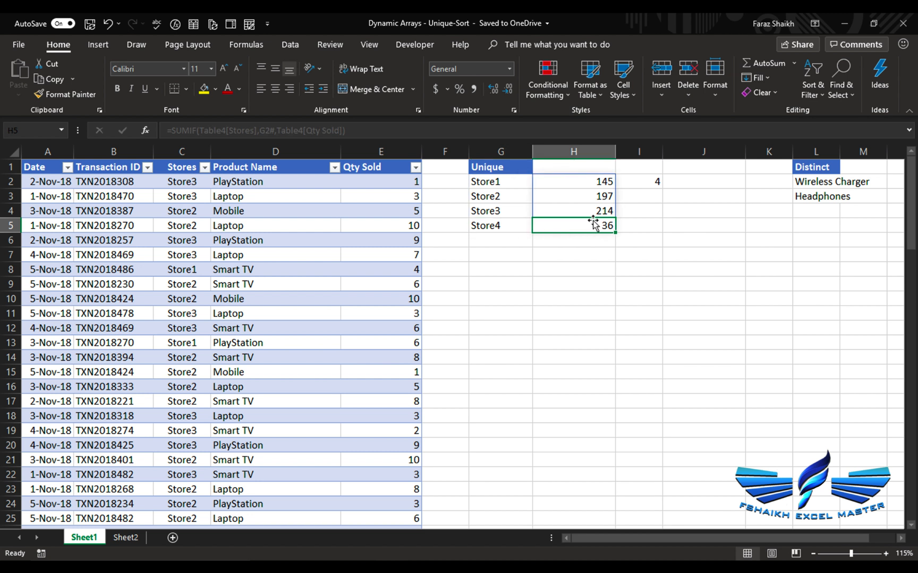
left_click(825, 195)
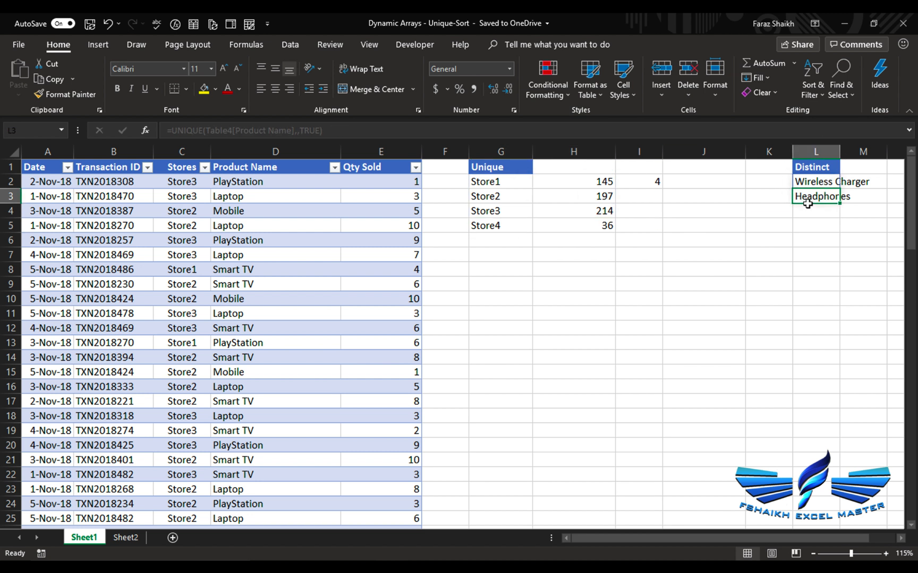